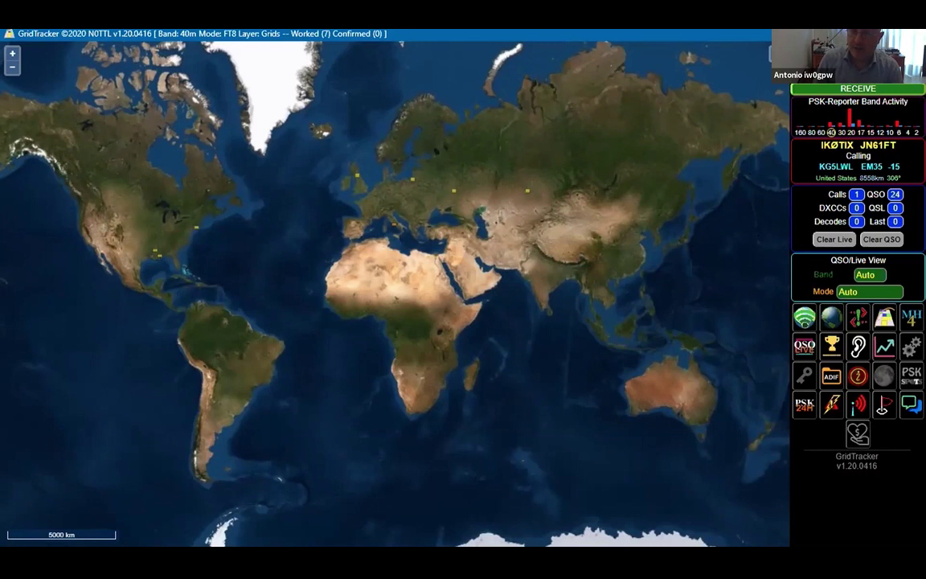
# Switch to Log4OM, bring up the program configuration and view the UDP connections under Software integration
pyautogui.hotkey('alt', 'Tab')
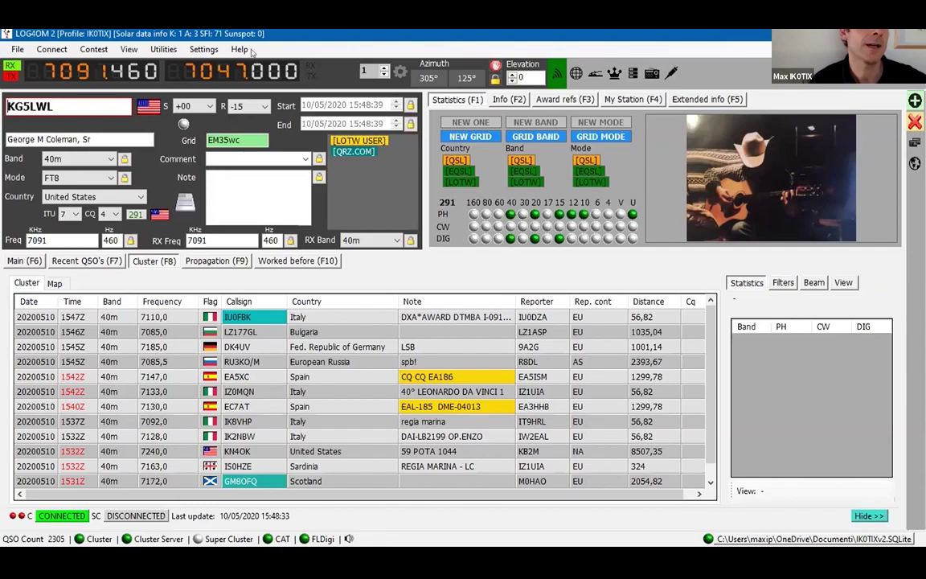
pyautogui.click(165, 50)
pyautogui.moveTo(203, 50)
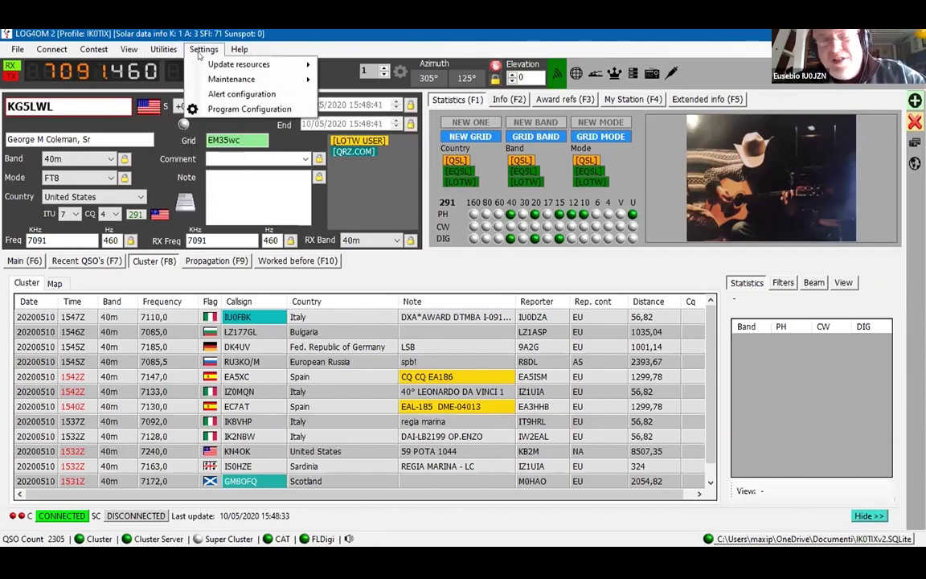
pyautogui.click(227, 108)
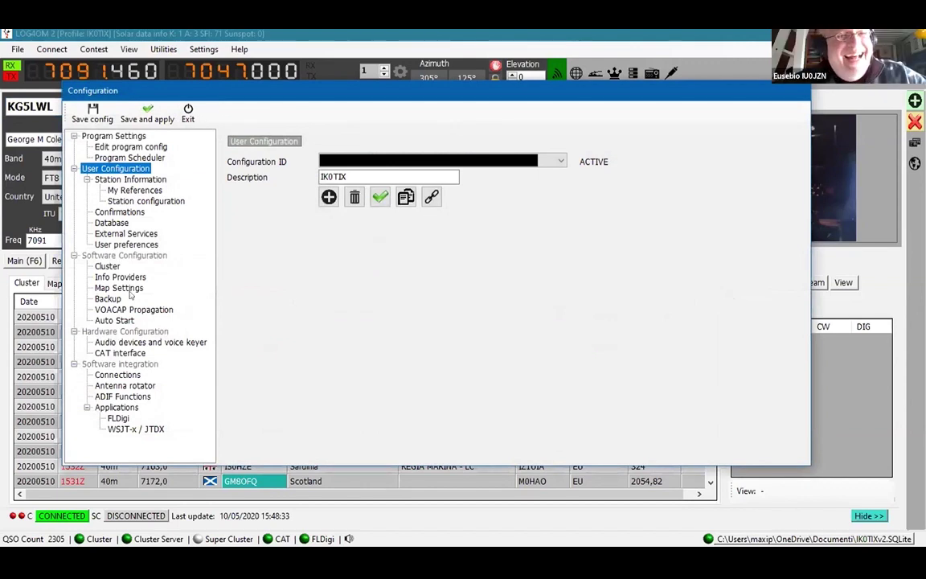
pyautogui.click(118, 376)
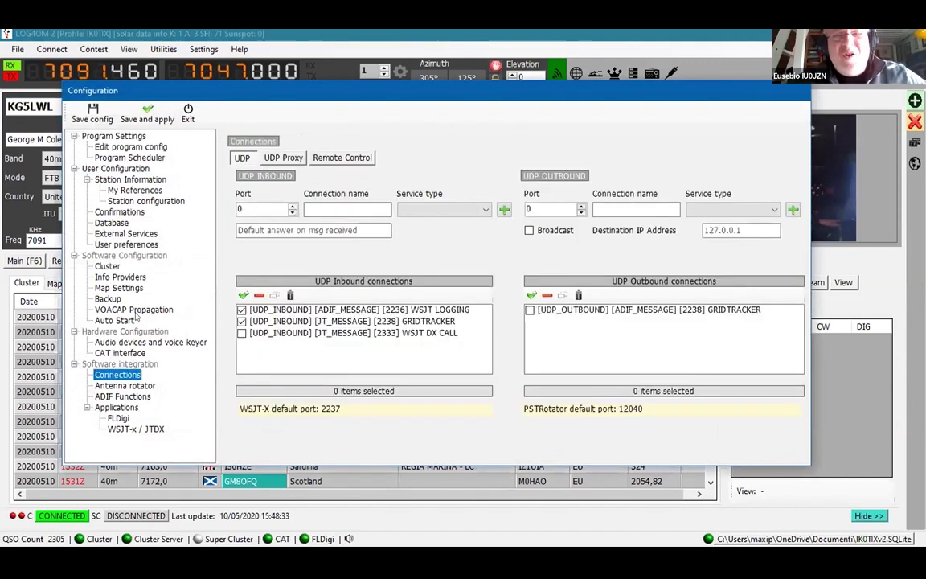
# Review the External Services settings for QRZ.COM, CLUBLOG, HRDLOG.NET, EQSL, HAMQTH and LOTW
pyautogui.click(106, 233)
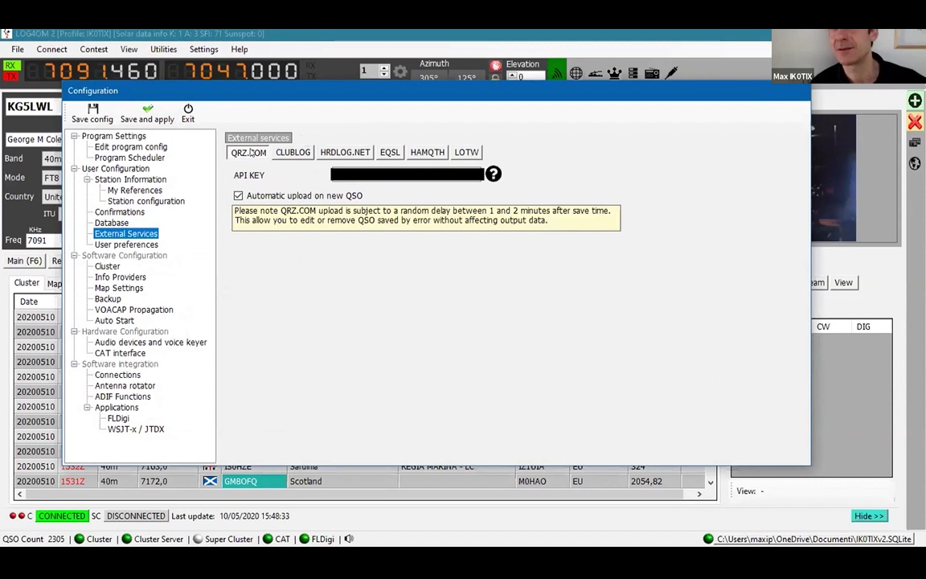
pyautogui.click(293, 152)
pyautogui.click(338, 151)
pyautogui.click(389, 151)
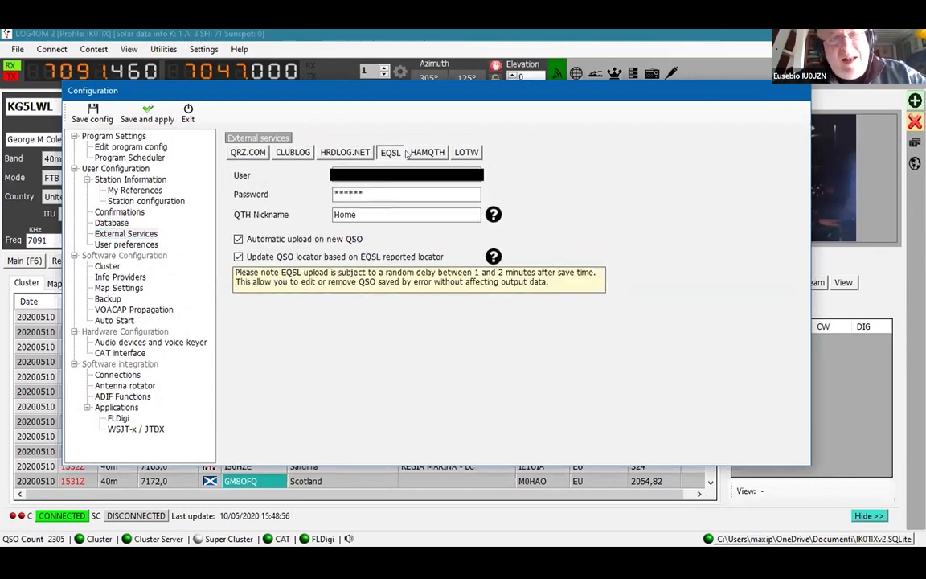
pyautogui.click(426, 152)
pyautogui.click(466, 152)
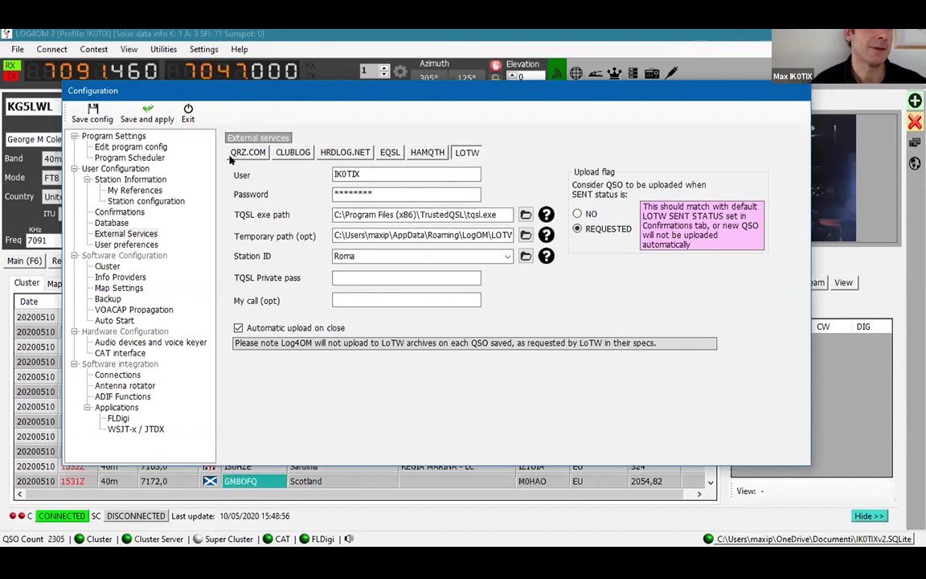
# Go back through the external service pages from LOTW to QRZ.COM, check HRDLOG.NET, and save and apply the configuration
pyautogui.moveTo(219, 87); pyautogui.dragTo(295, 81)
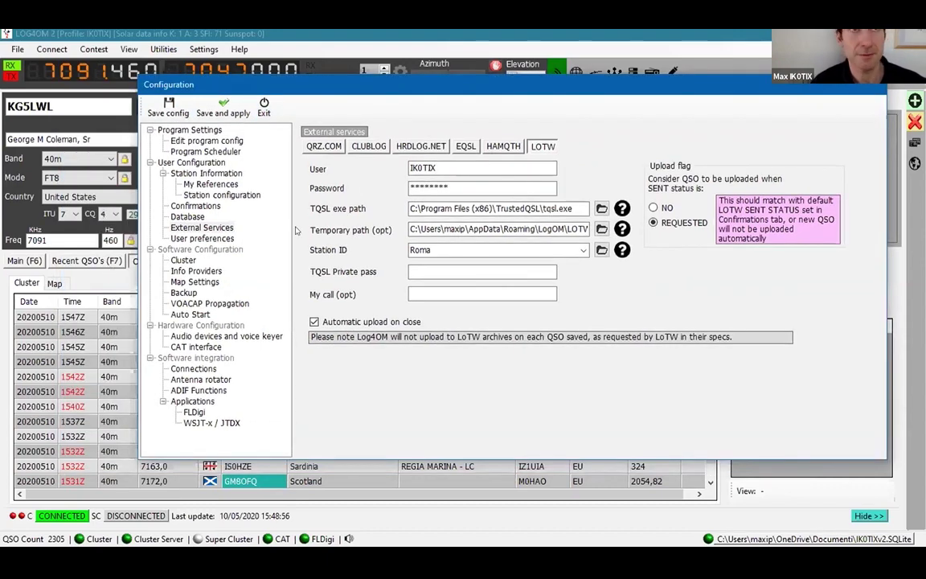
pyautogui.scroll(3, 418, 143)
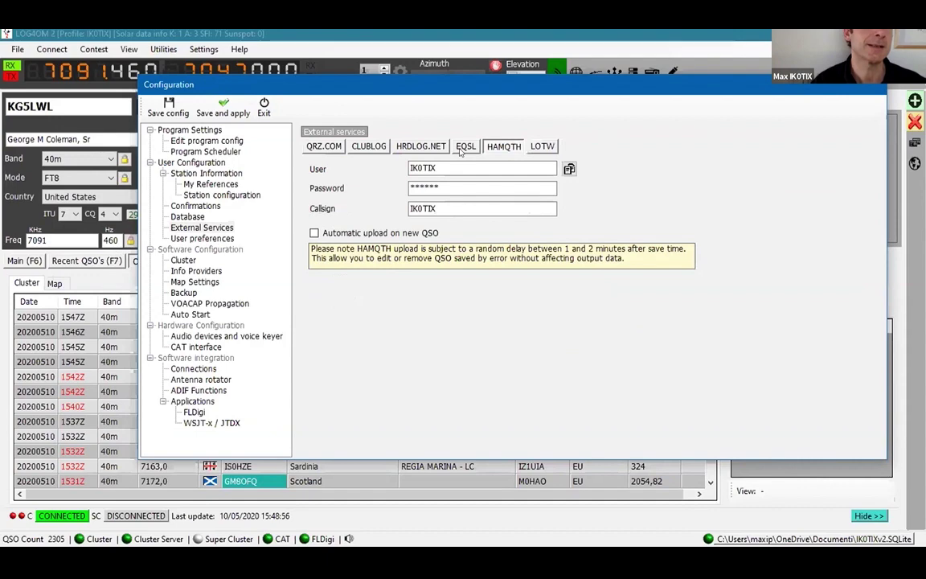
pyautogui.scroll(2, 384, 143)
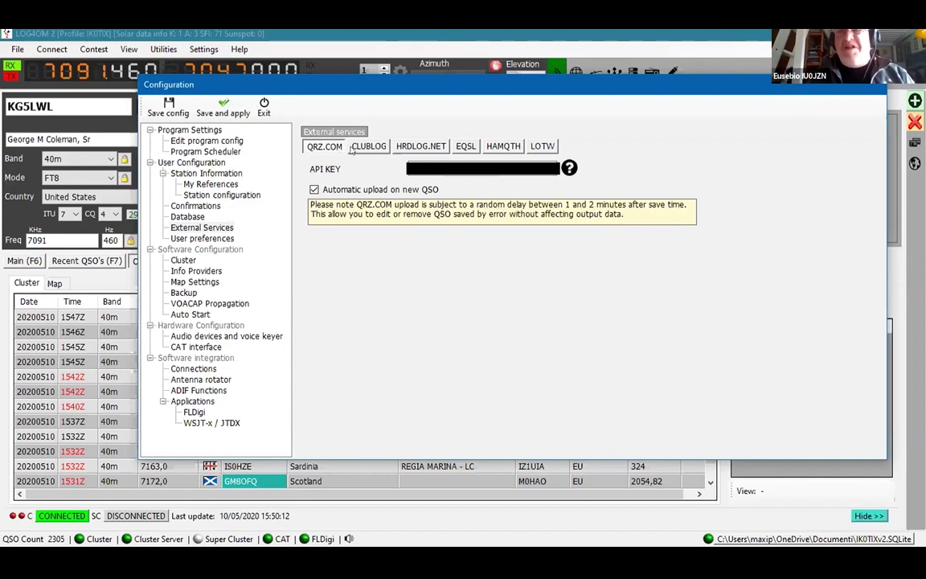
pyautogui.click(427, 147)
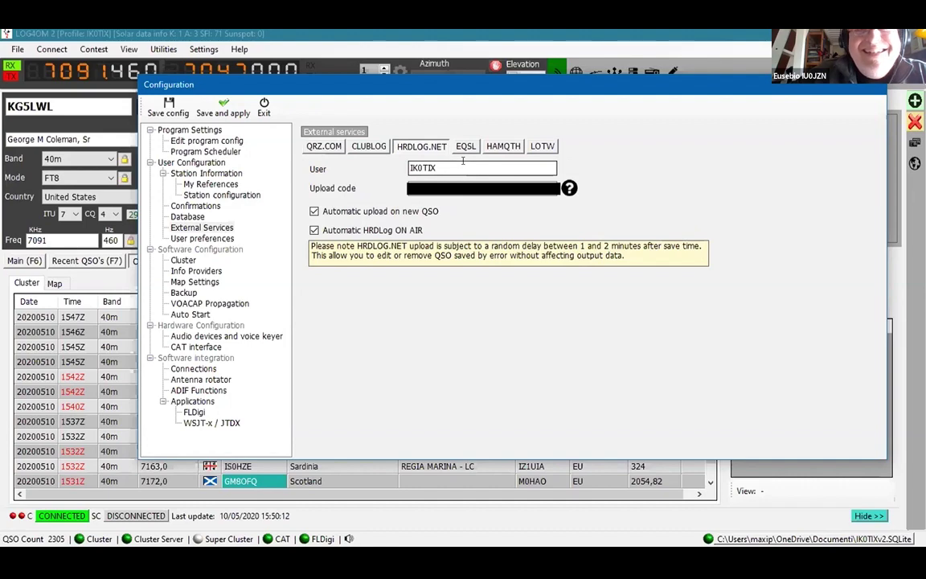
pyautogui.click(240, 113)
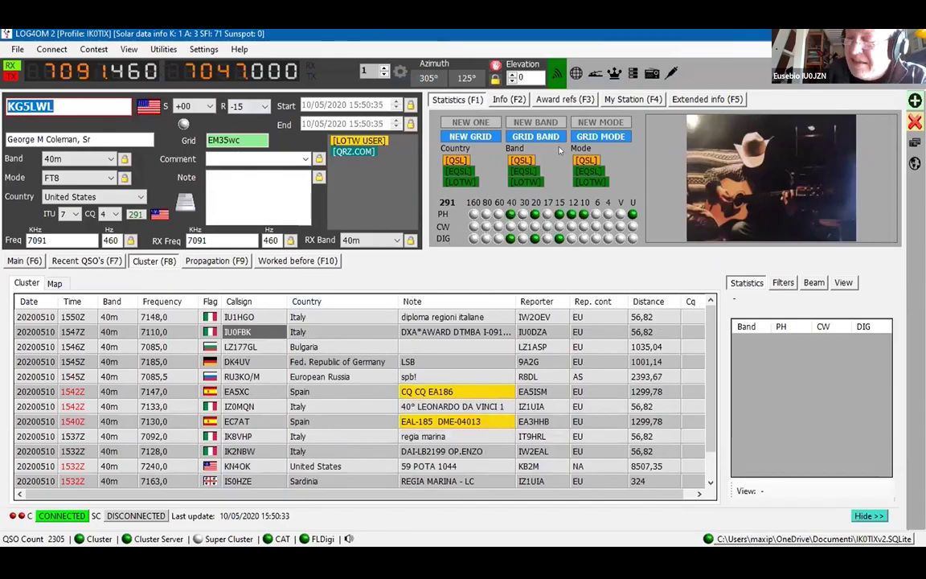
# View the loaded station's contact info, and compare the recent QSO list with the cluster spots
pyautogui.press('F2')
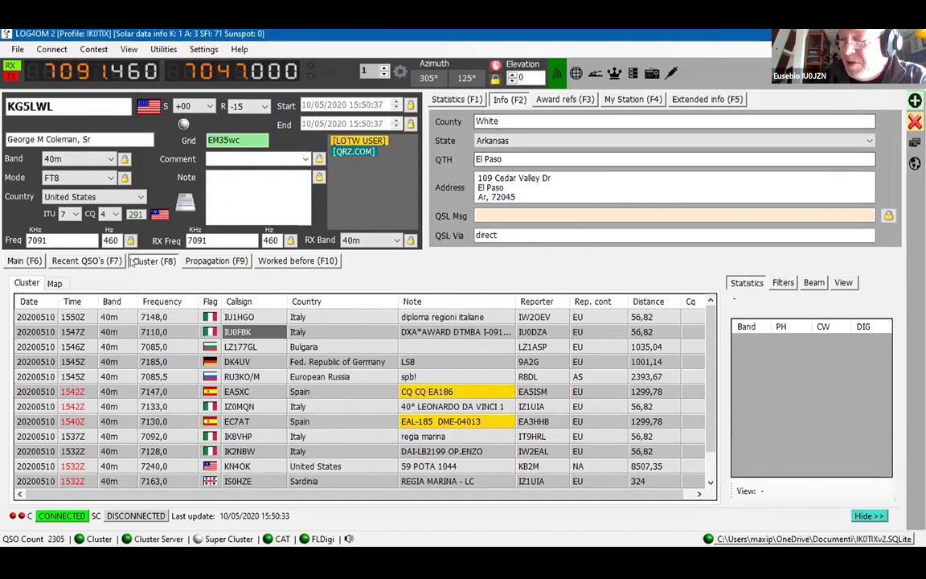
pyautogui.press('F7')
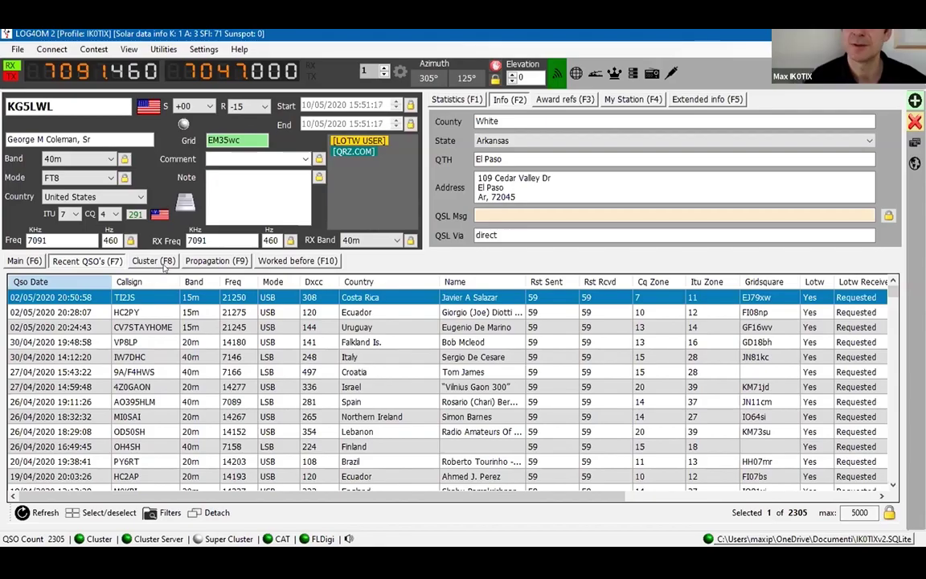
pyautogui.click(164, 265)
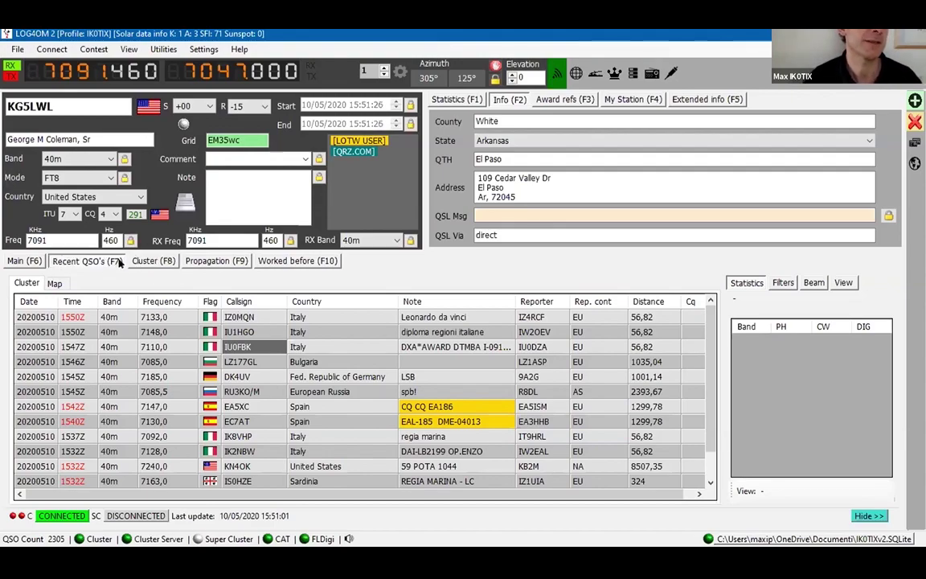
pyautogui.click(89, 260)
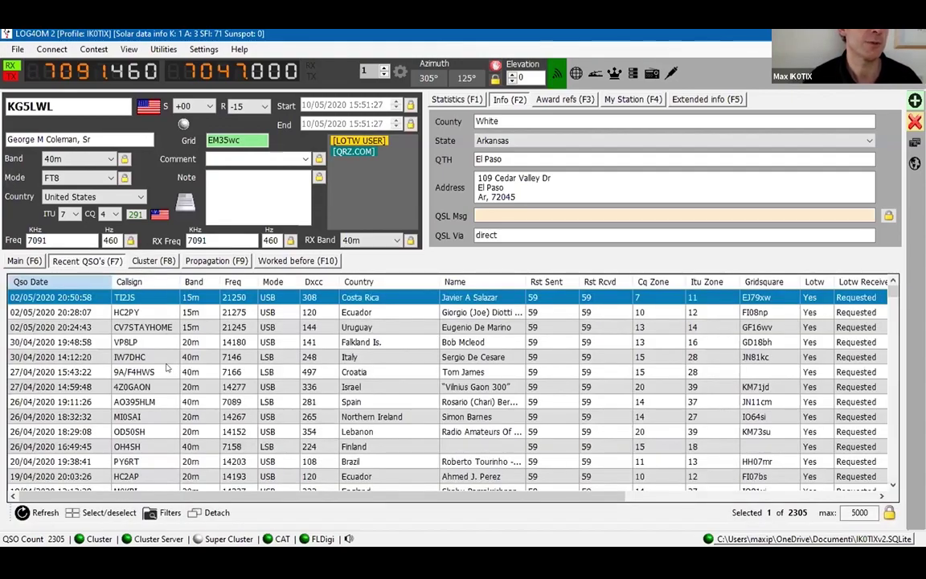
pyautogui.click(153, 260)
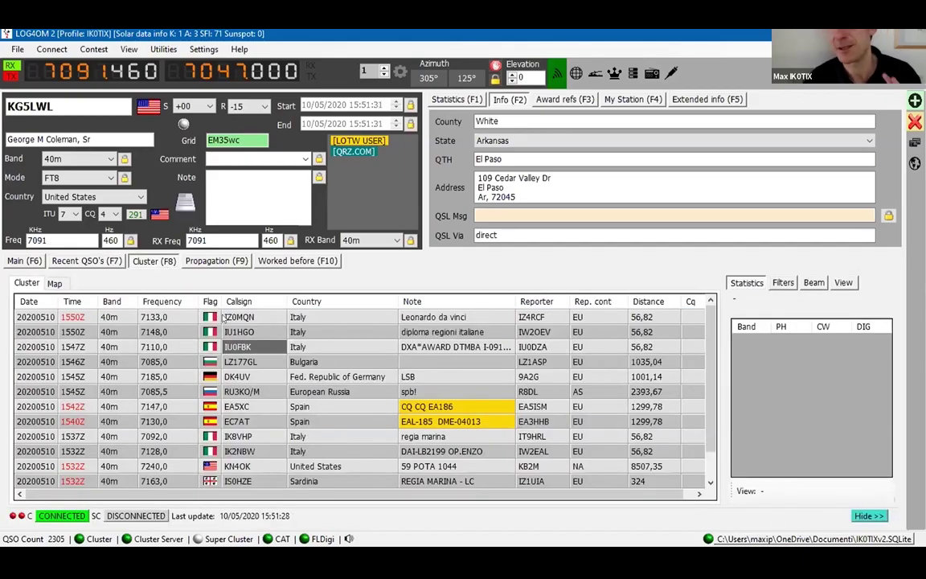
# Load the German 7185,0 cluster spot into the QSO form and review its statistics, info, award, station and extended data
pyautogui.click(245, 377)
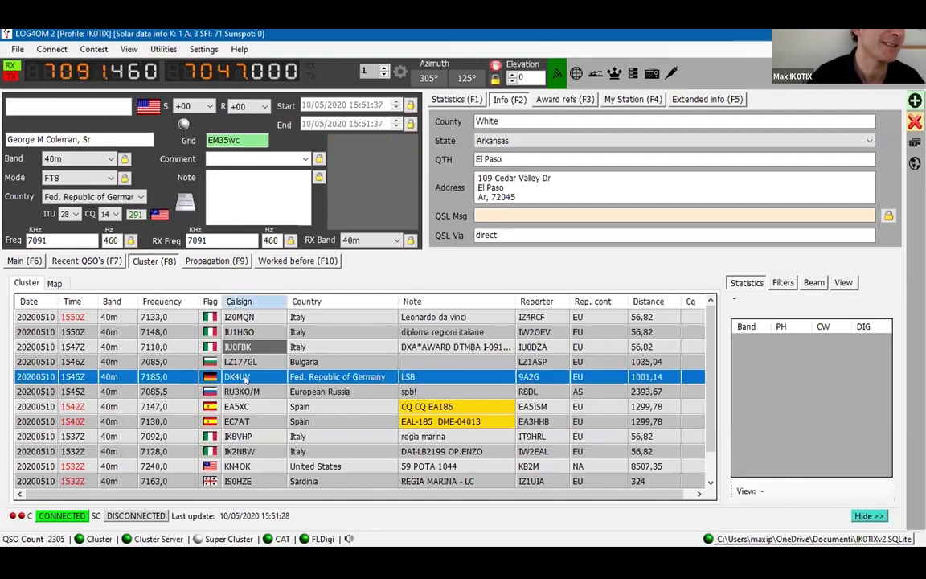
pyautogui.click(457, 100)
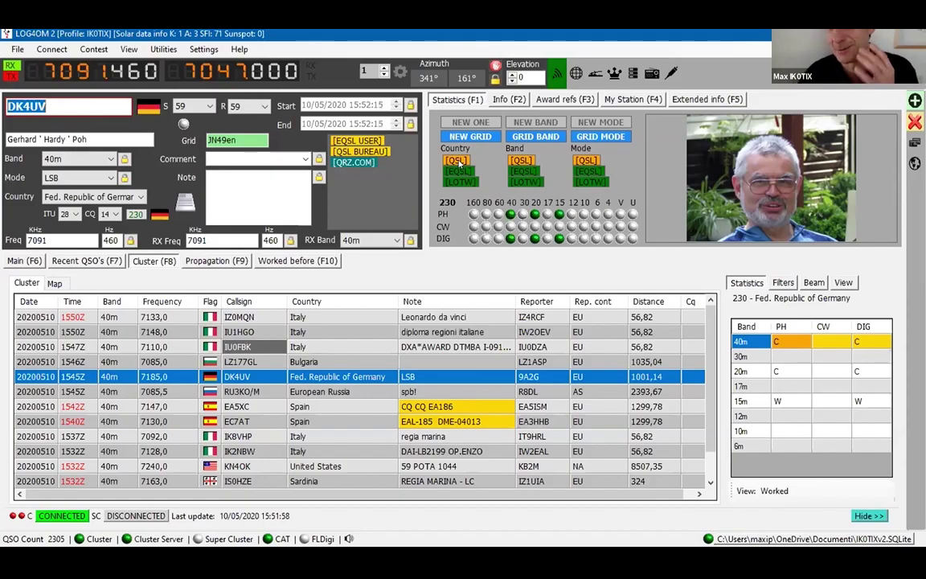
pyautogui.click(507, 99)
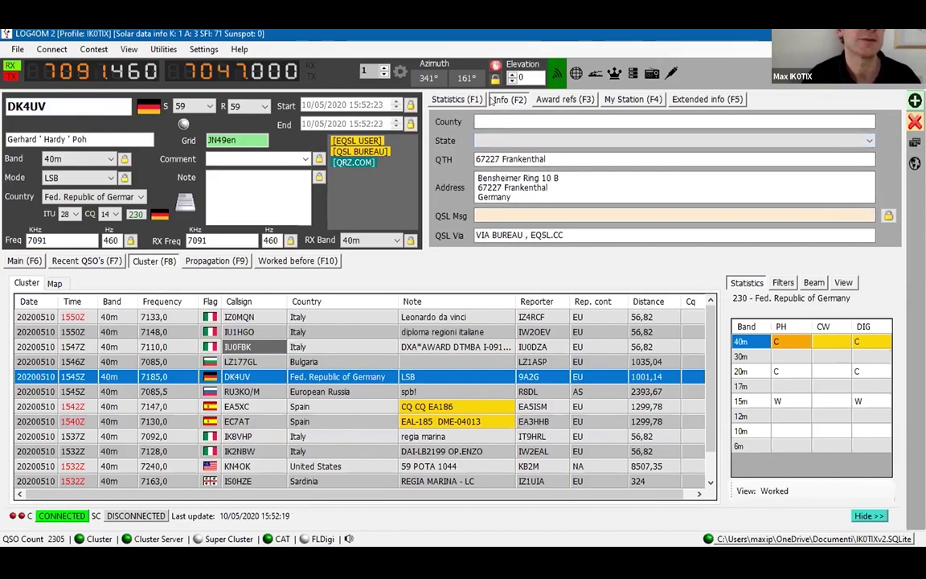
pyautogui.click(547, 99)
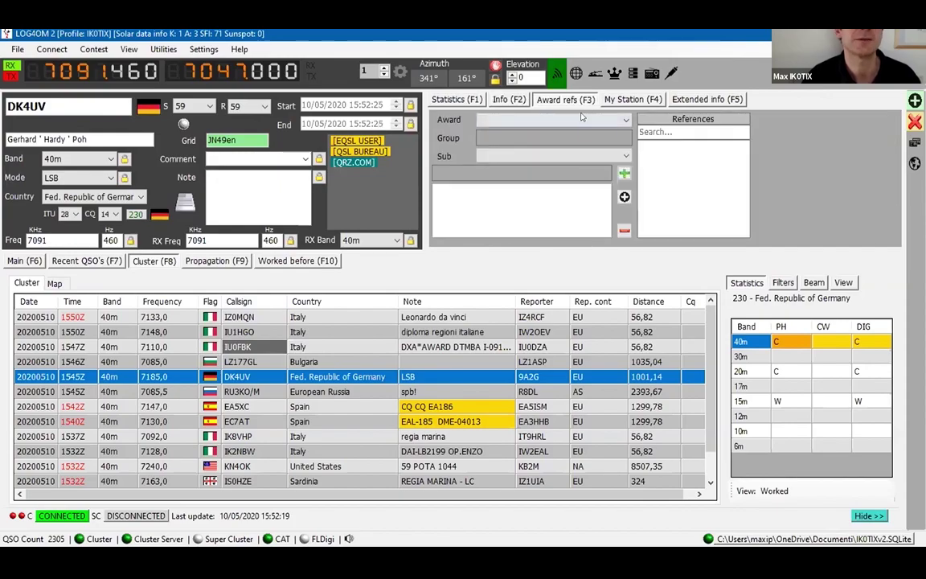
pyautogui.click(625, 100)
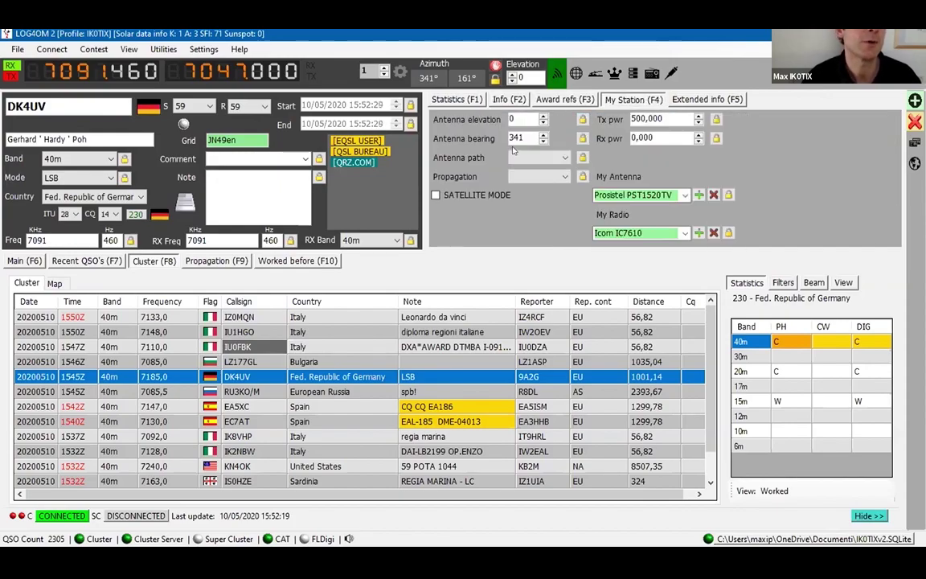
pyautogui.press('F5')
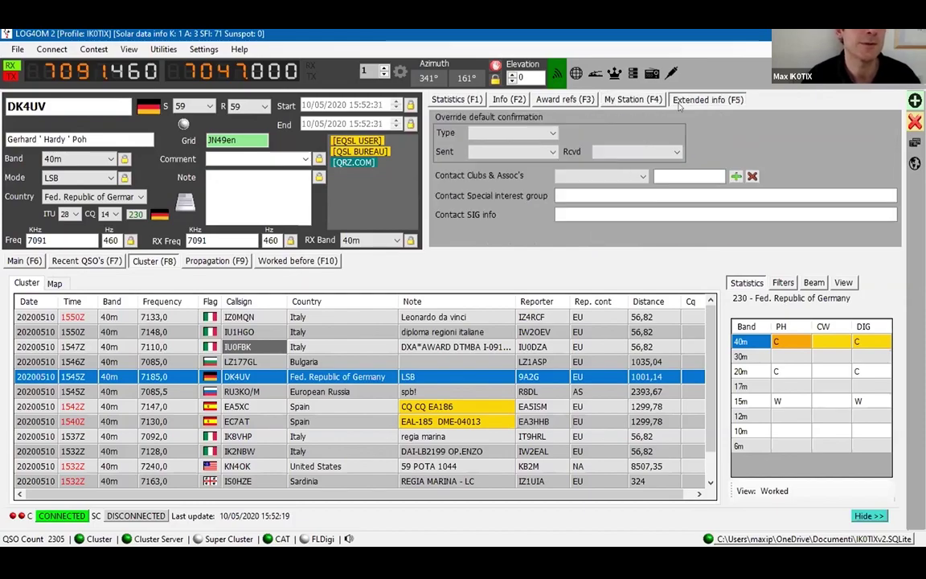
pyautogui.click(452, 99)
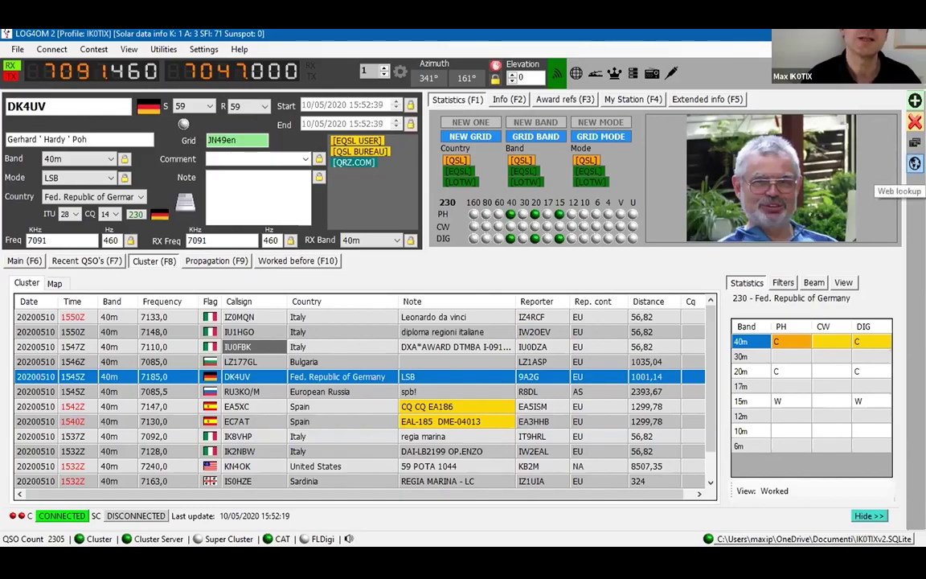
# Look up the loaded German station on QRZ.com, browse its biography photos, and clear the QSO form in Log4OM
pyautogui.click(914, 163)
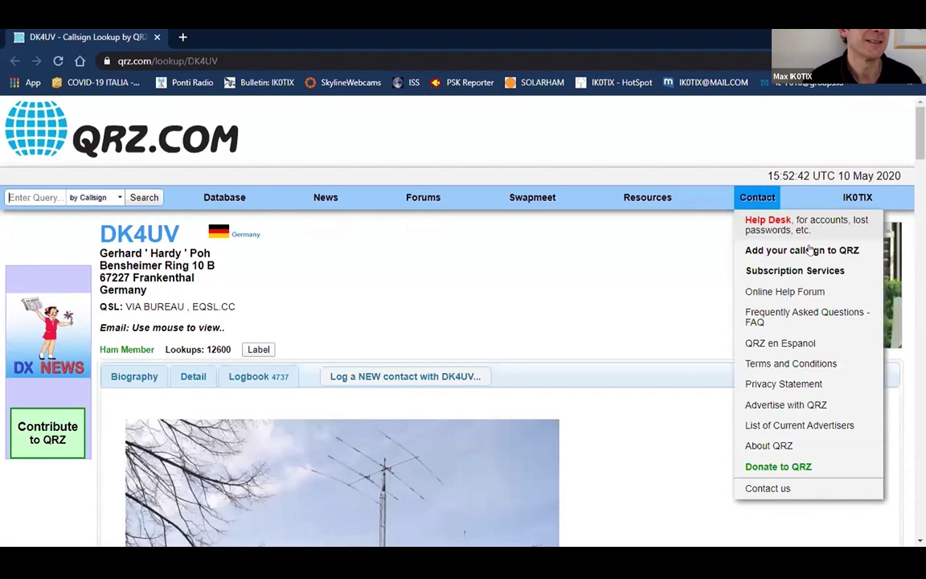
pyautogui.scroll(-6, 703, 310)
pyautogui.scroll(-3, 699, 312)
pyautogui.scroll(1, 700, 305)
pyautogui.scroll(1, 701, 303)
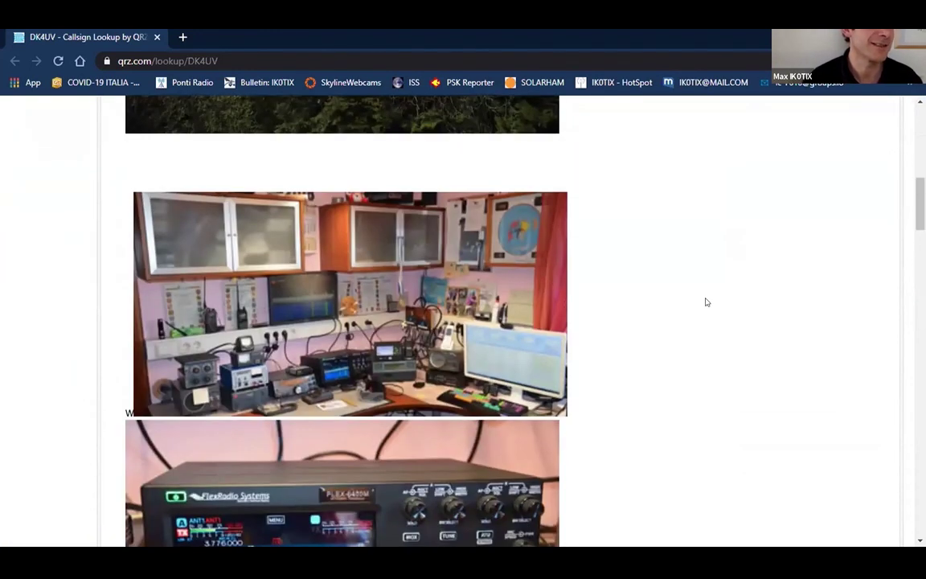
pyautogui.scroll(-5, 704, 302)
pyautogui.scroll(-6, 706, 301)
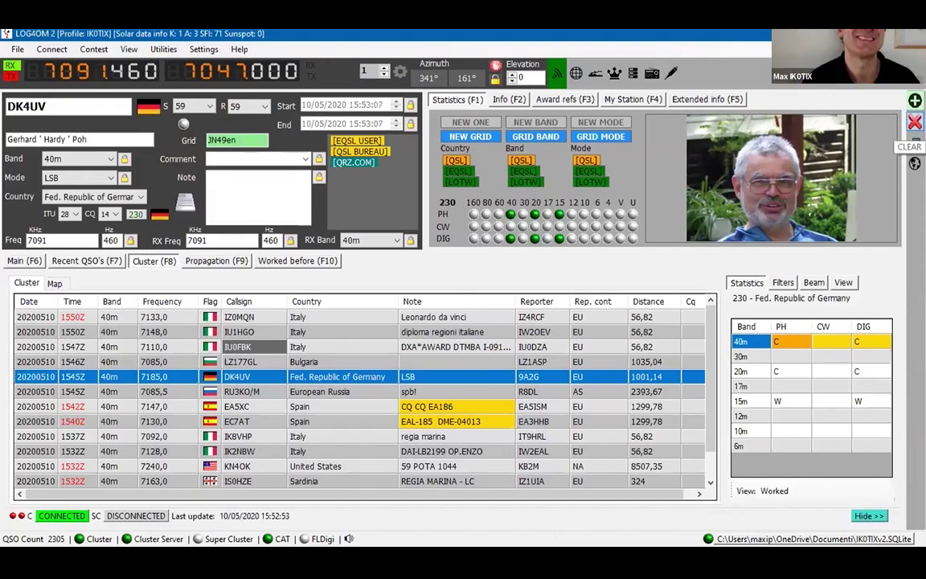
pyautogui.click(914, 122)
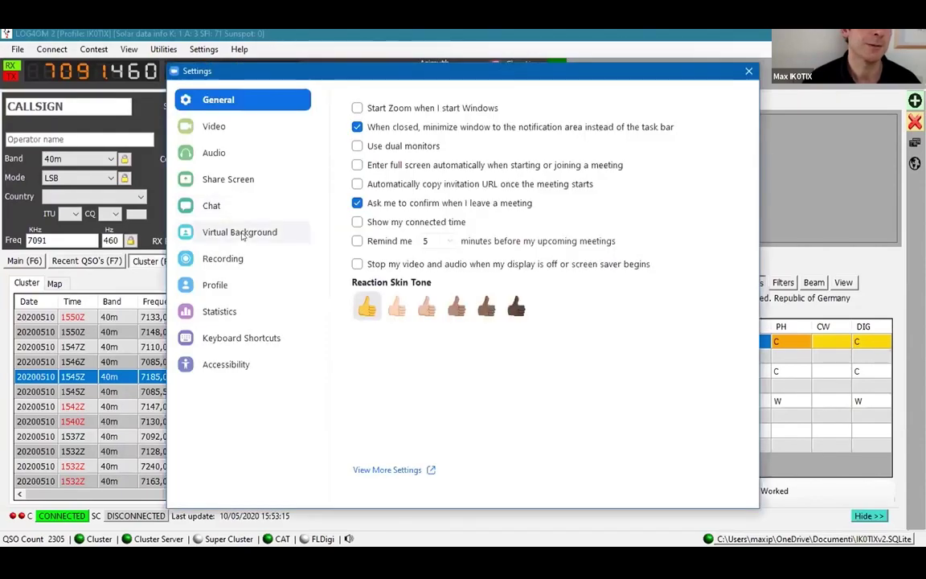
# Try the Icom transceiver and radio shack portrait virtual backgrounds in Zoom, restore None and close the settings
pyautogui.click(242, 233)
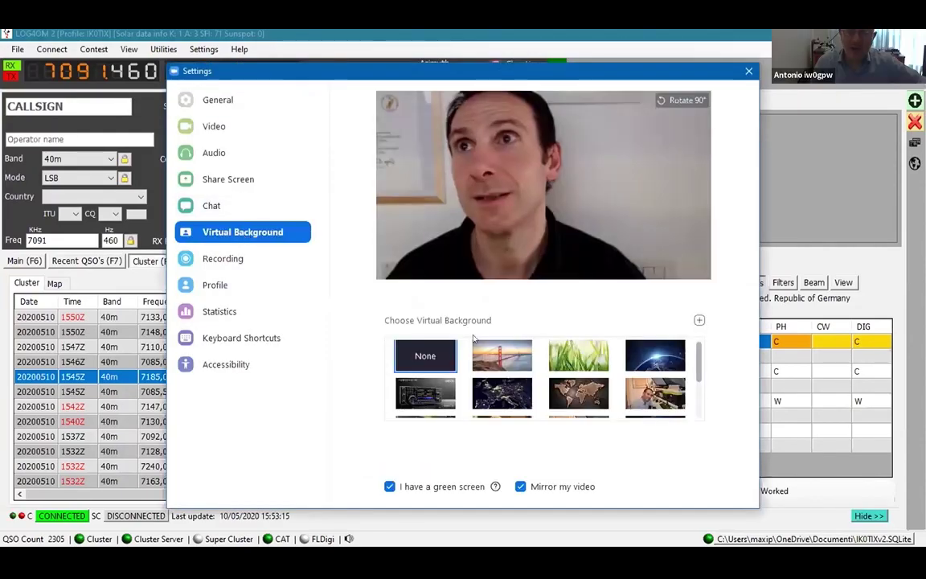
pyautogui.click(424, 394)
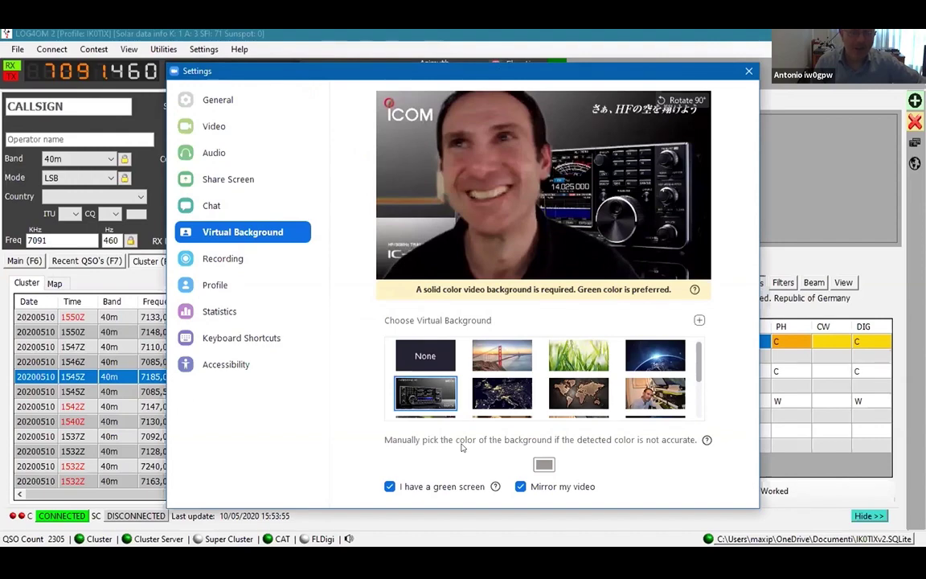
pyautogui.click(655, 393)
pyautogui.scroll(-1, 611, 392)
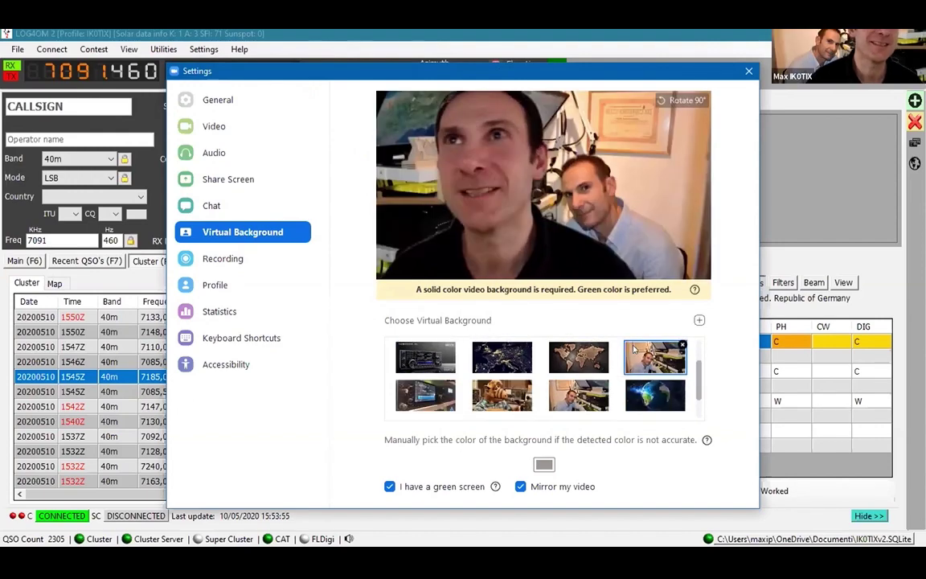
pyautogui.click(602, 393)
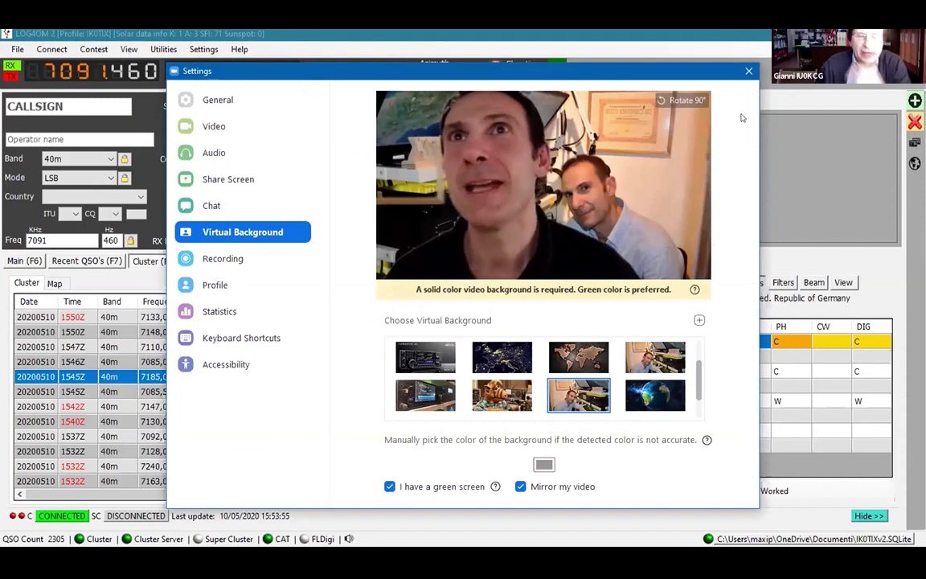
pyautogui.scroll(1, 449, 359)
pyautogui.click(449, 359)
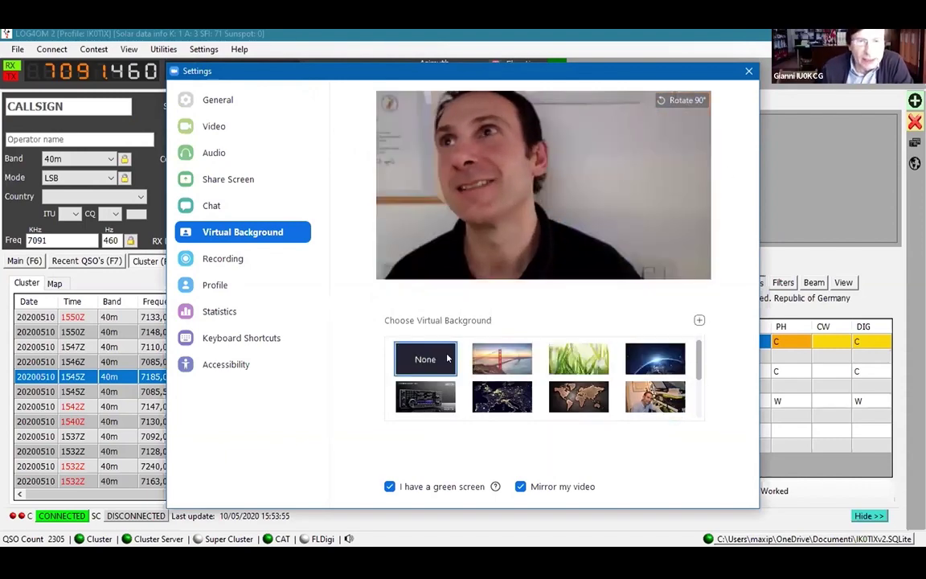
pyautogui.click(747, 73)
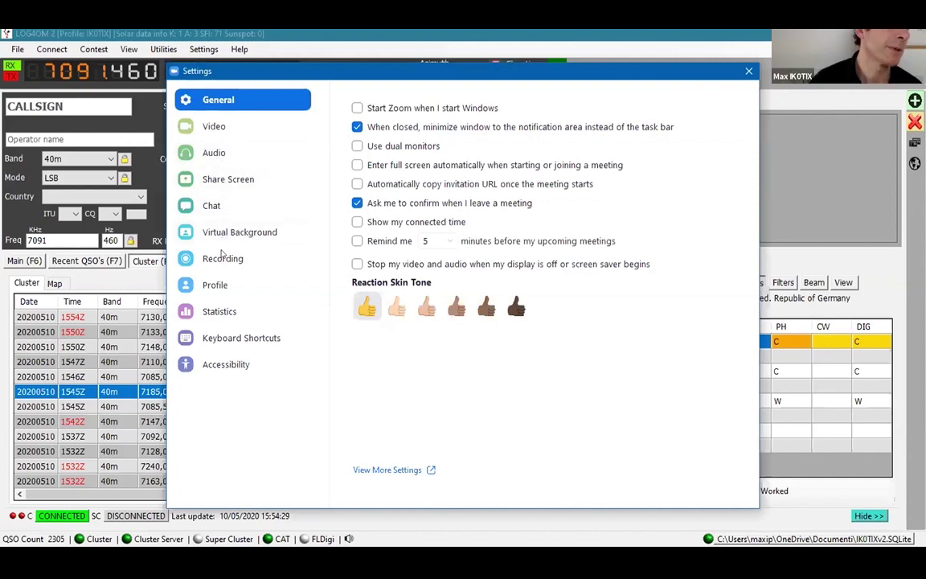
pyautogui.click(230, 285)
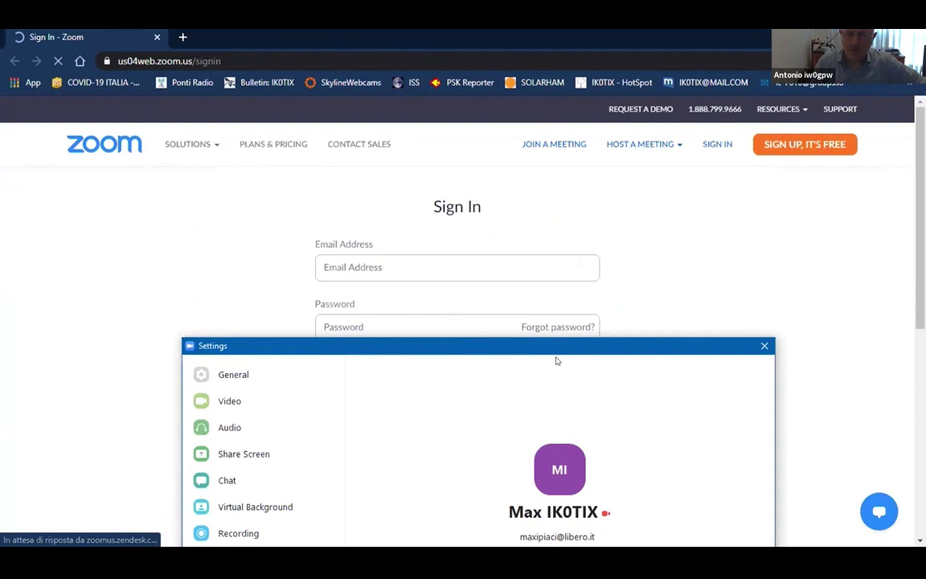
pyautogui.moveTo(555, 361); pyautogui.dragTo(533, 98)
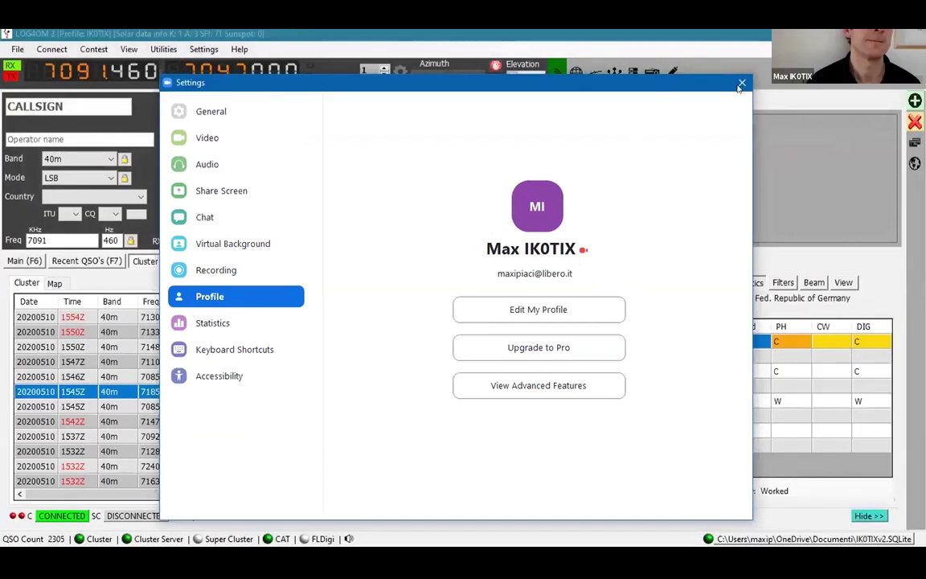
pyautogui.click(741, 83)
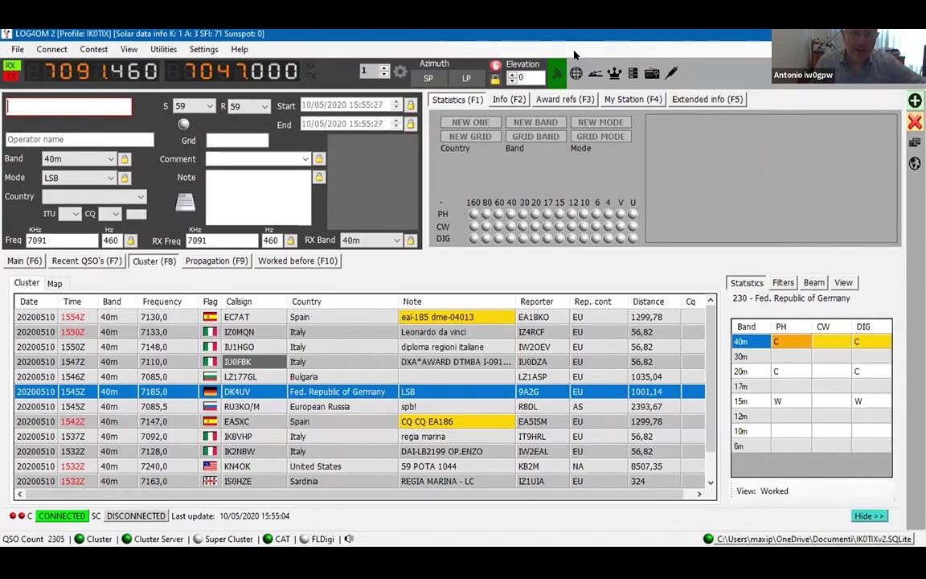
# Look through the open GridTracker map, WSJT-X and desktop windows, and return to Log4OM 2
pyautogui.hotkey('alt', 'Tab')
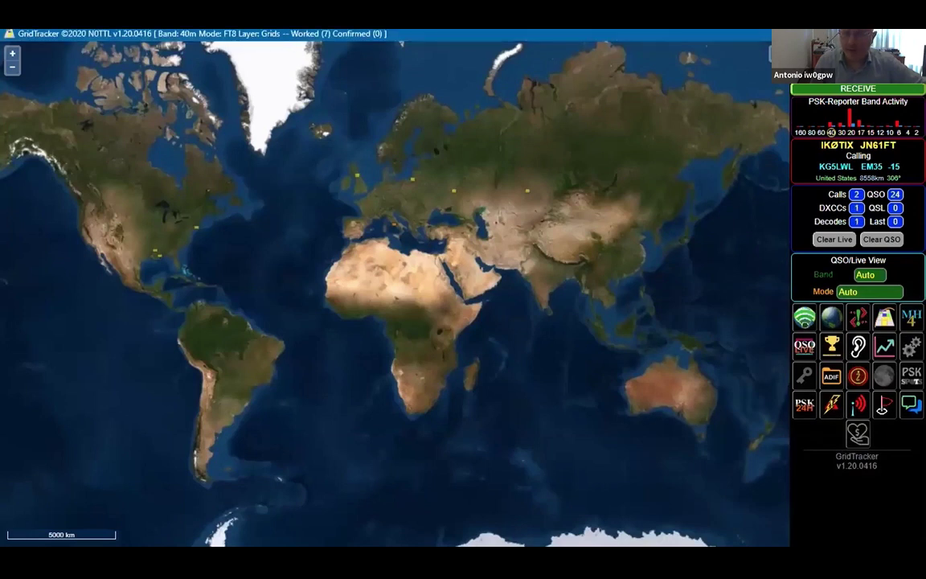
pyautogui.hotkey('alt', 'Tab')
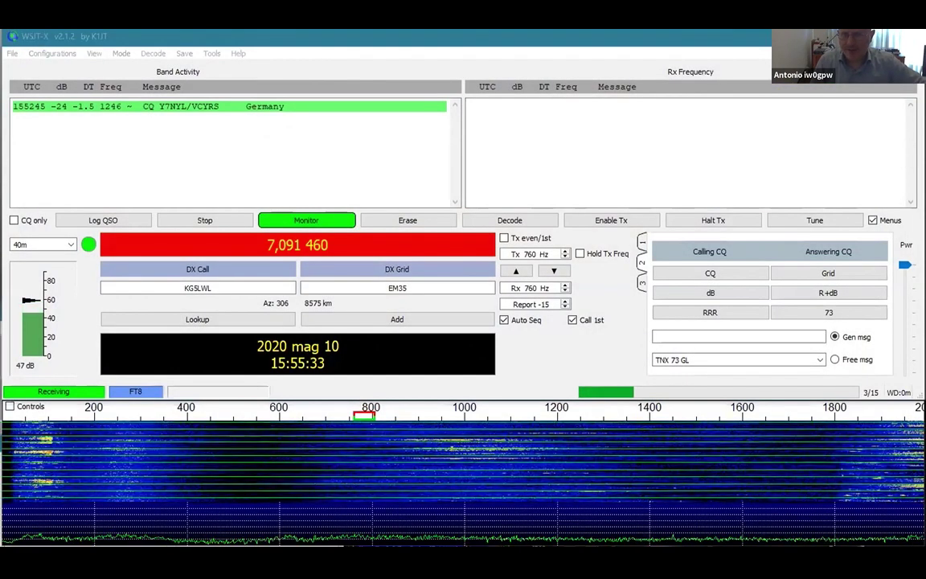
pyautogui.hotkey('alt', 'Tab')
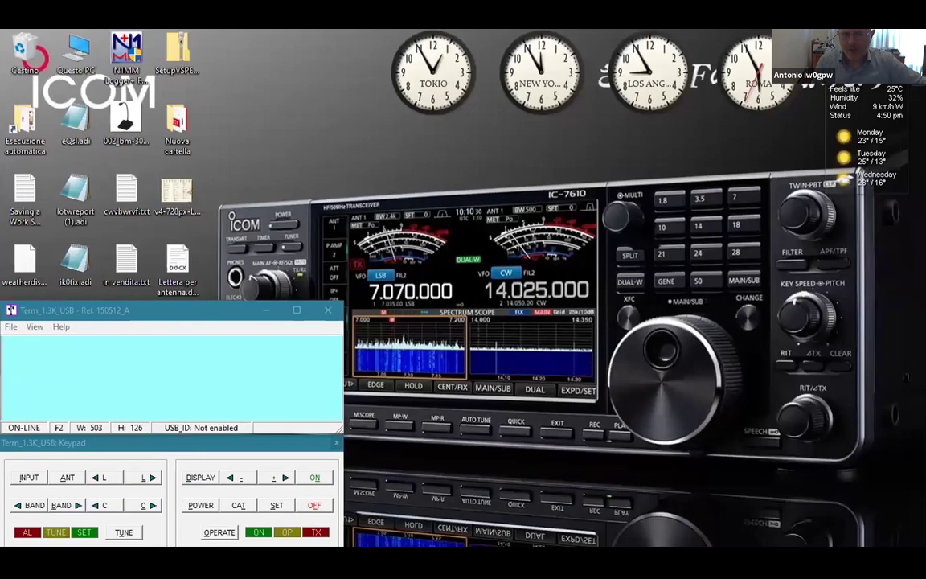
pyautogui.hotkey('alt', 'Tab')
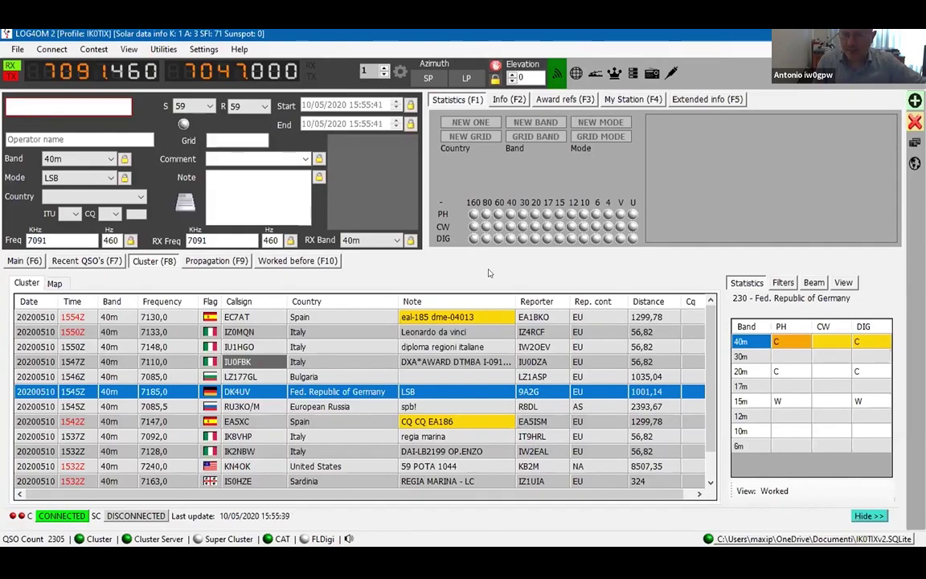
# View the 40m propagation graph, generate the 40m reliability map with Palette 2, and return to the cluster spots
pyautogui.click(223, 262)
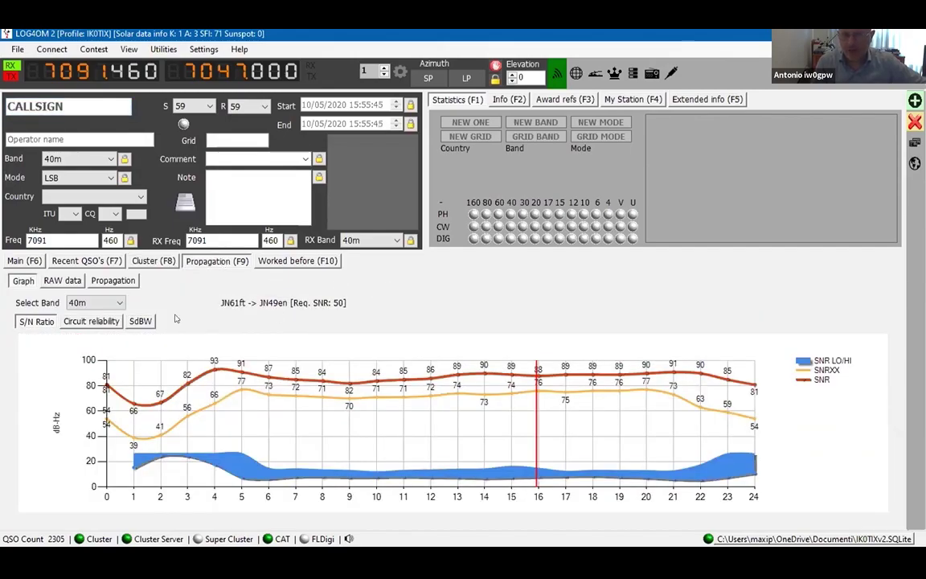
pyautogui.click(112, 281)
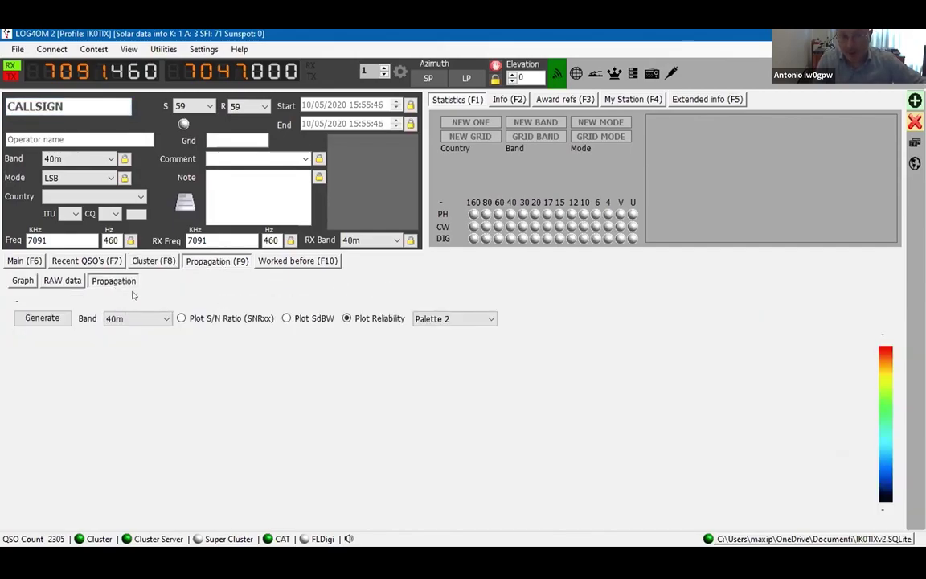
pyautogui.click(39, 314)
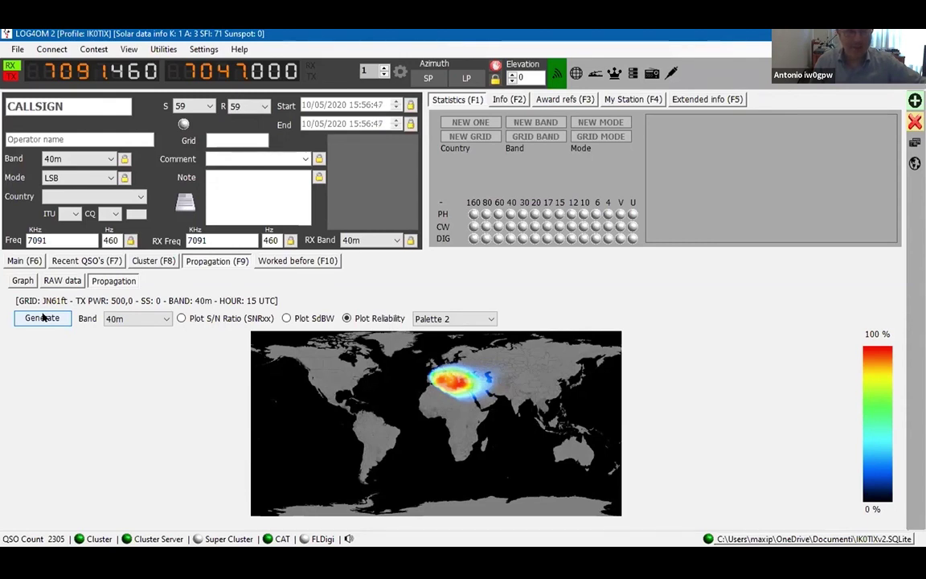
pyautogui.click(29, 262)
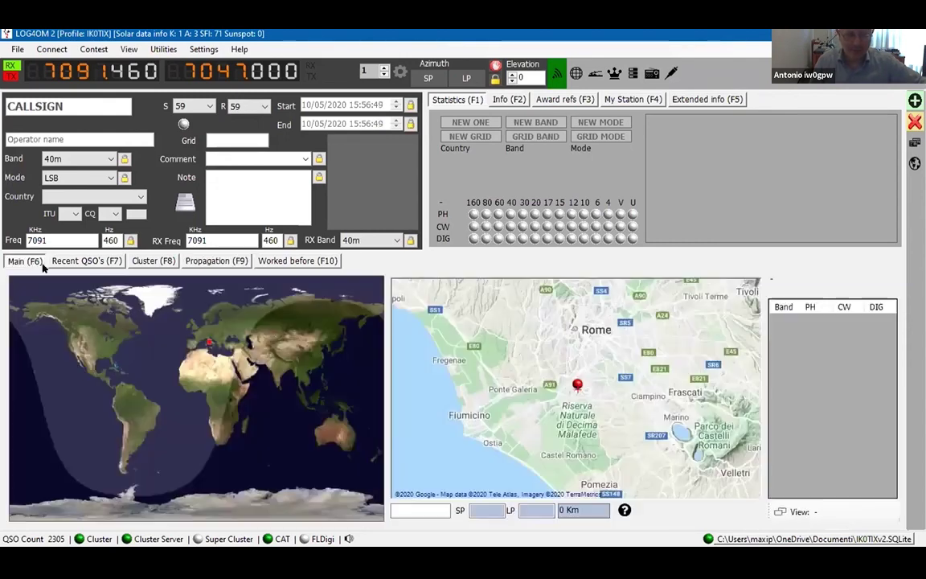
pyautogui.click(208, 262)
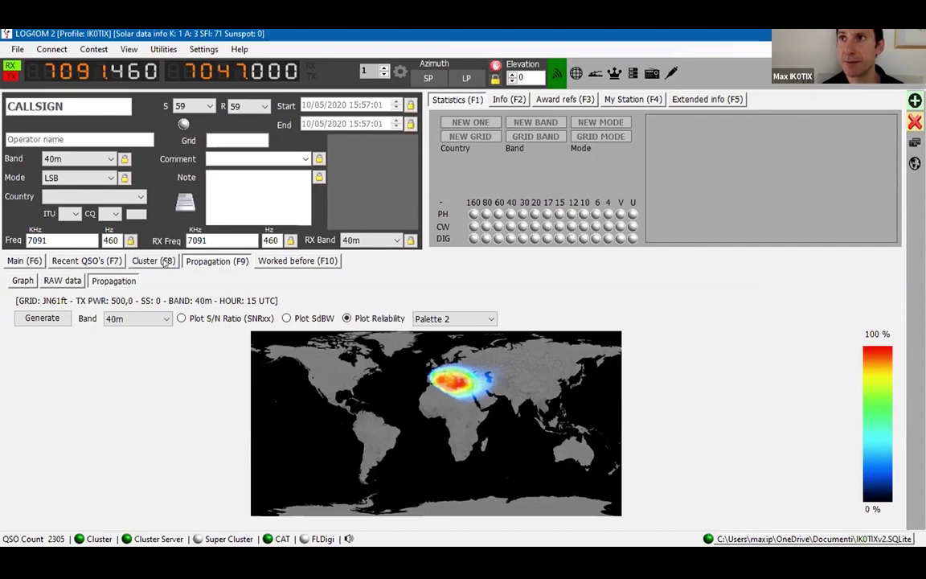
pyautogui.click(165, 263)
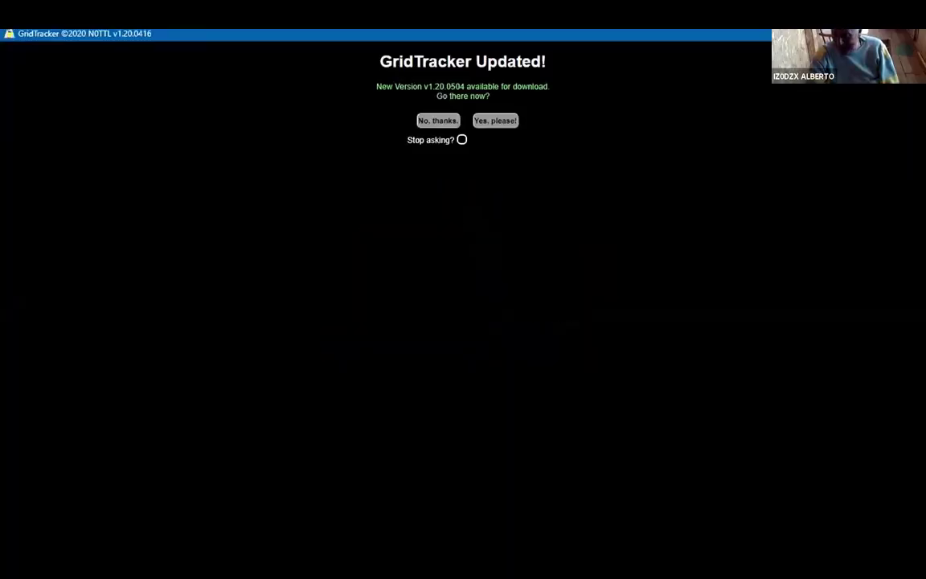
# Decline the GridTracker update, and switch to WSJT-X to set the 40m band to 7,074 000
pyautogui.click(437, 122)
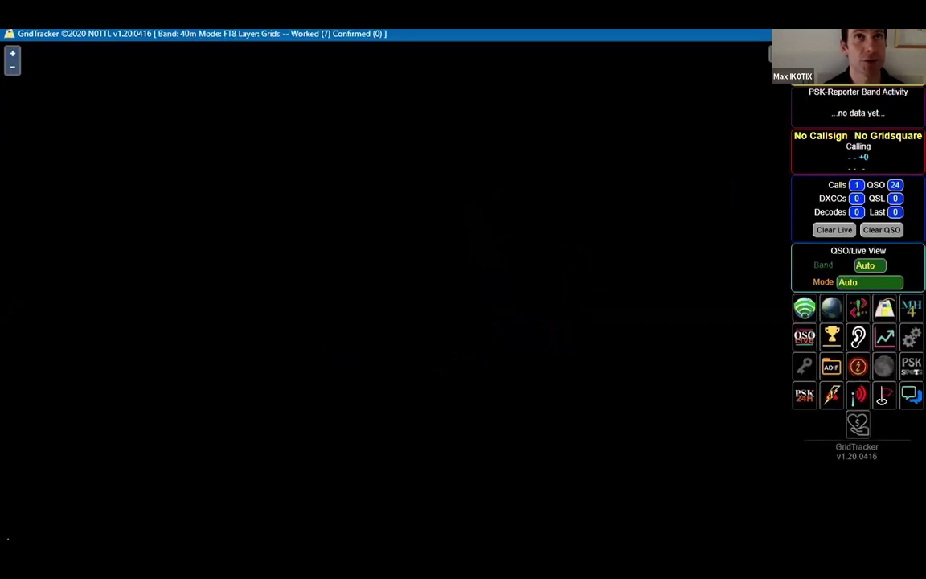
pyautogui.hotkey('alt', 'Tab')
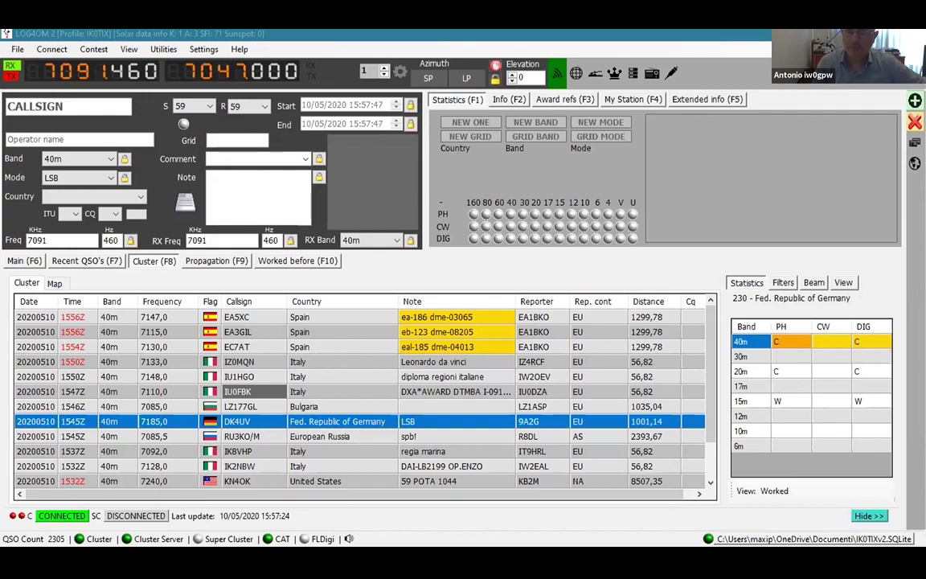
pyautogui.hotkey('alt', 'Tab')
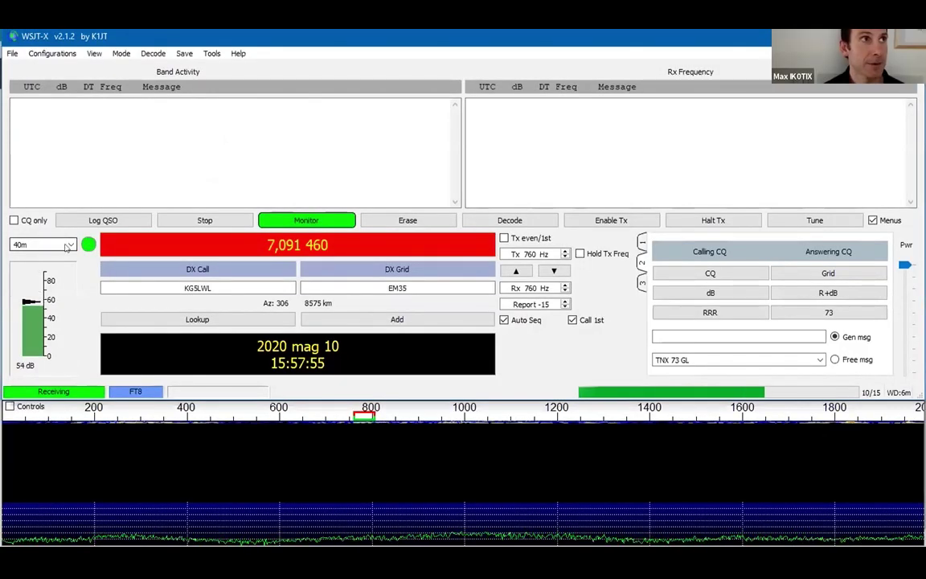
pyautogui.click(69, 245)
pyautogui.click(55, 274)
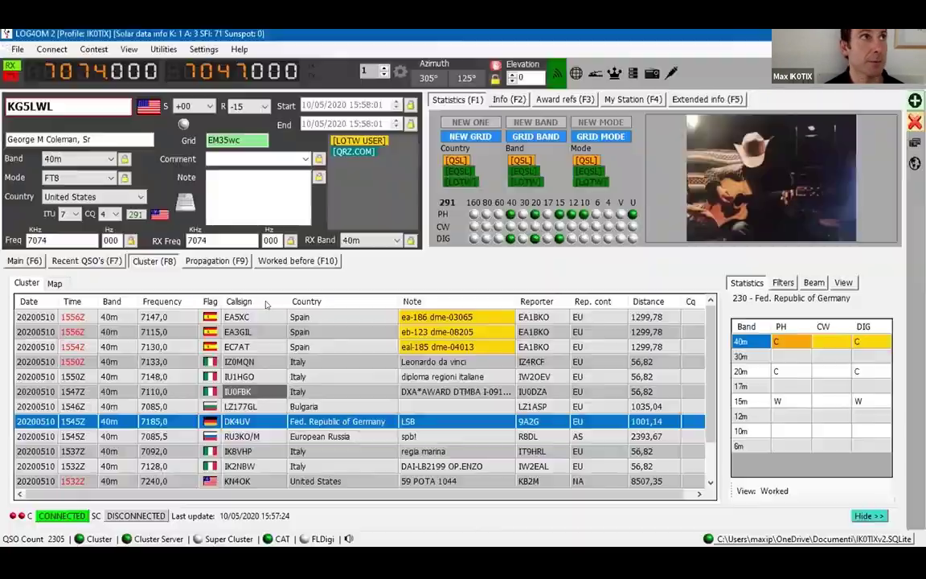
# Check the station loaded in Log4OM 2 and the WSJT-X decodes, and inspect the received grids on GridTracker's world map
pyautogui.hotkey('alt', 'Tab')
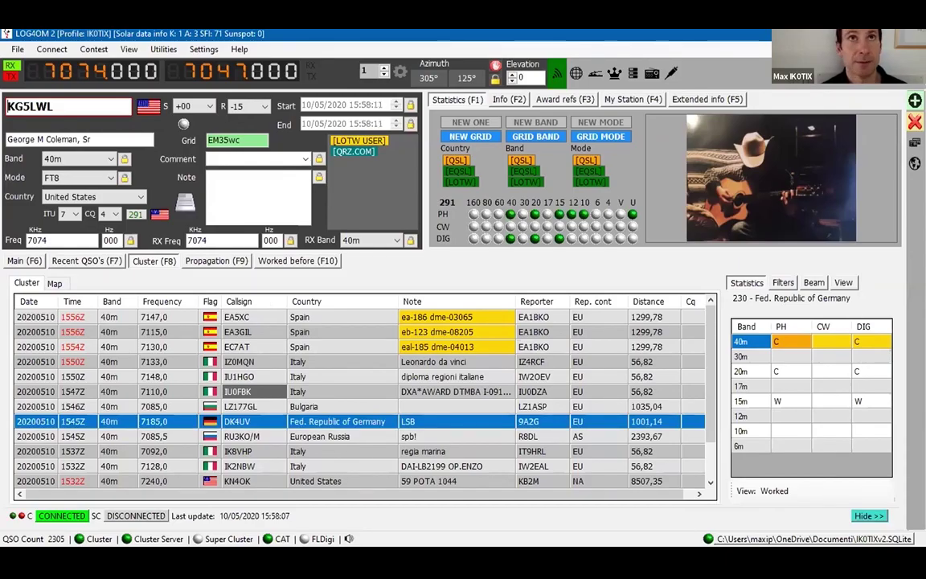
pyautogui.hotkey('alt', 'Tab')
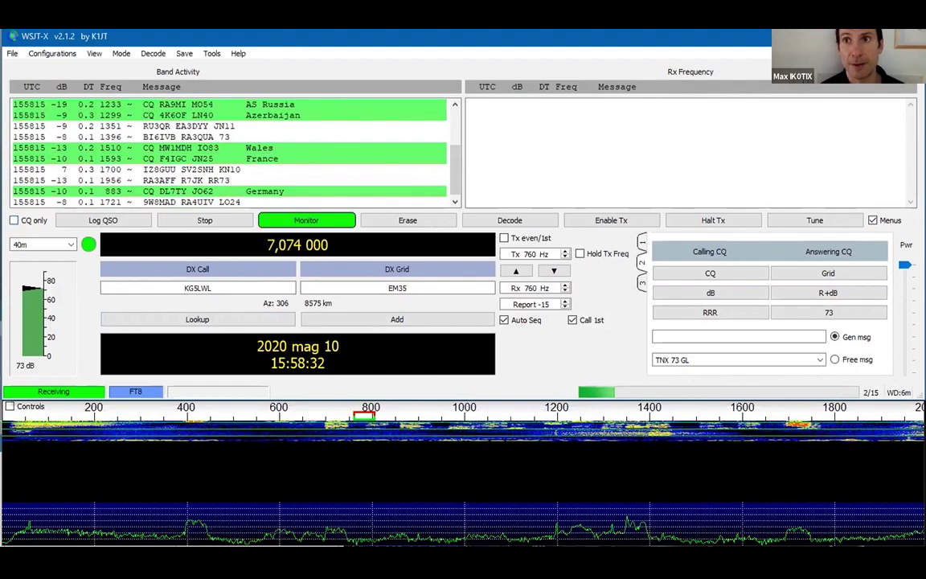
pyautogui.hotkey('alt', 'Tab')
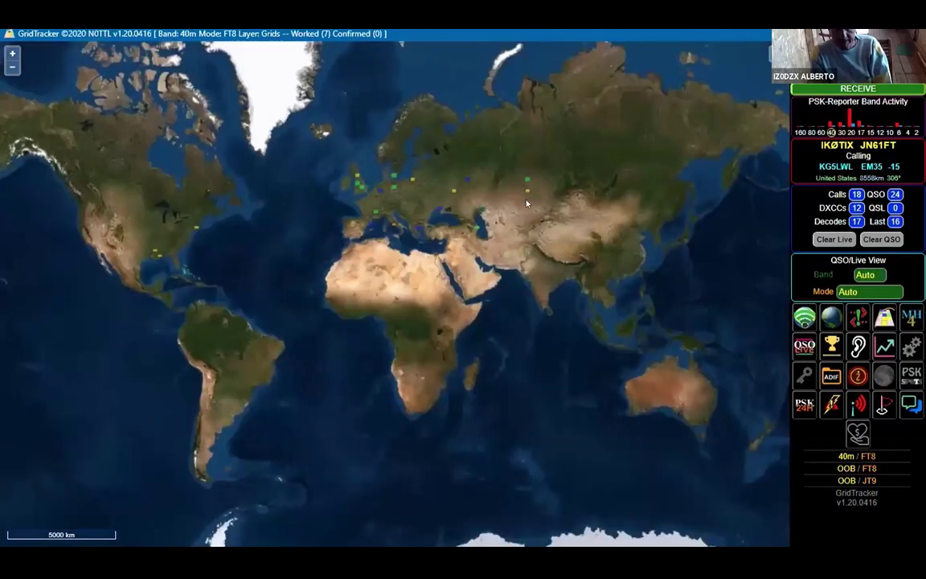
pyautogui.moveTo(524, 182)
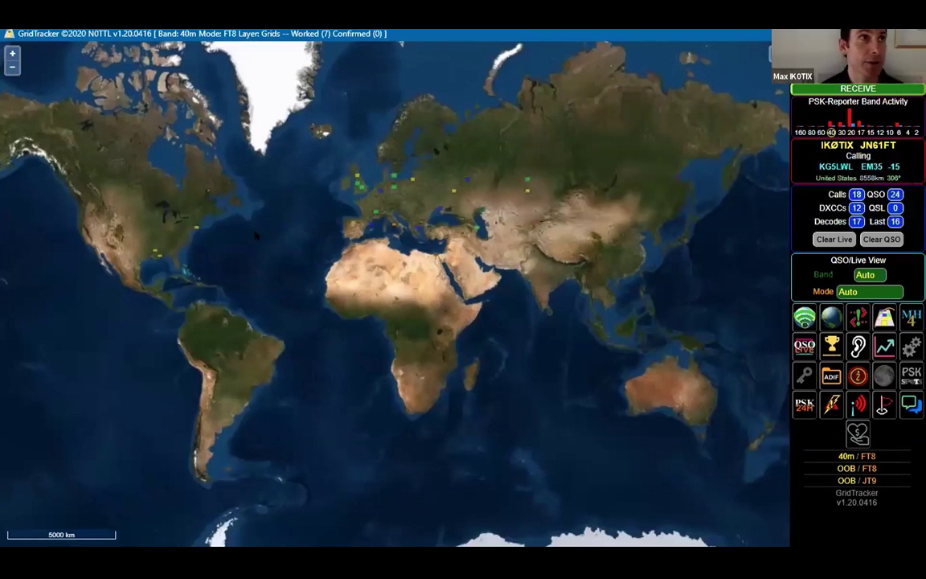
pyautogui.moveTo(196, 229)
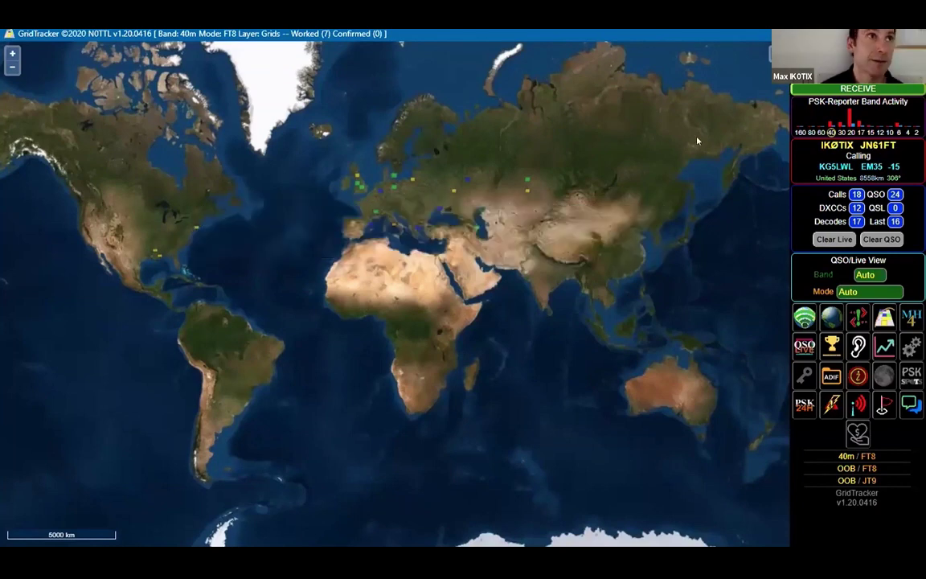
# Switch back to WSJT-X and examine the decoded CQ calls in the band activity list
pyautogui.hotkey('alt', 'Tab')
pyautogui.scroll(1, 246, 143)
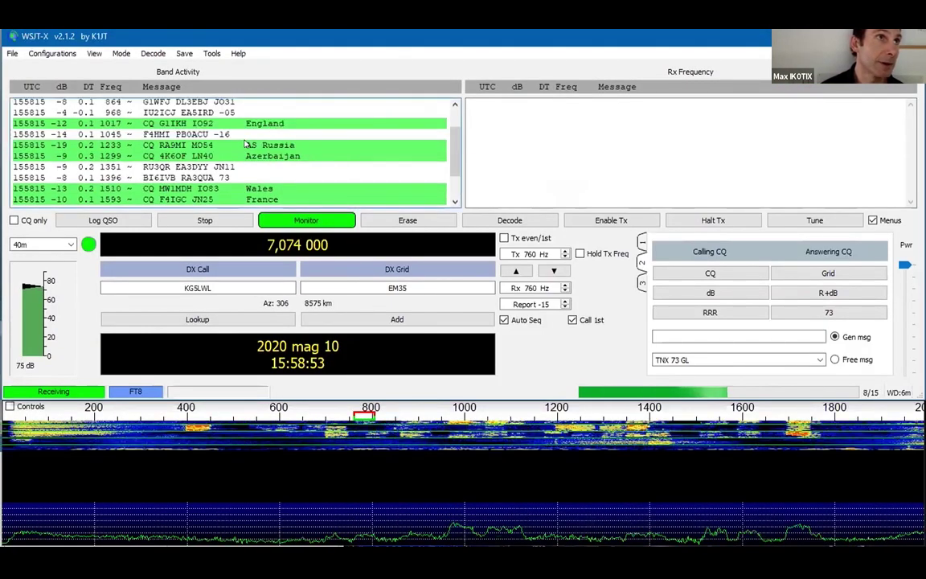
pyautogui.scroll(1, 246, 143)
pyautogui.scroll(-2, 246, 143)
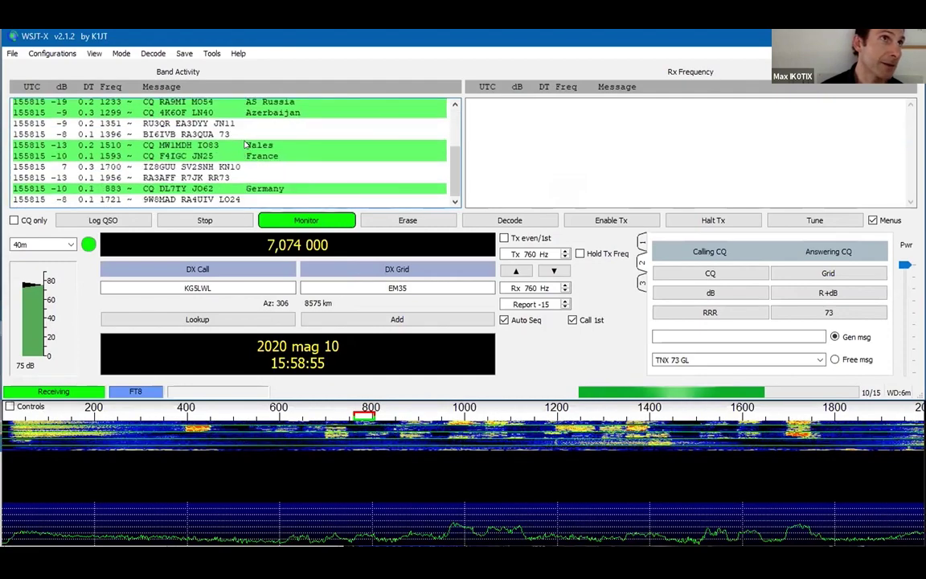
pyautogui.scroll(2, 201, 138)
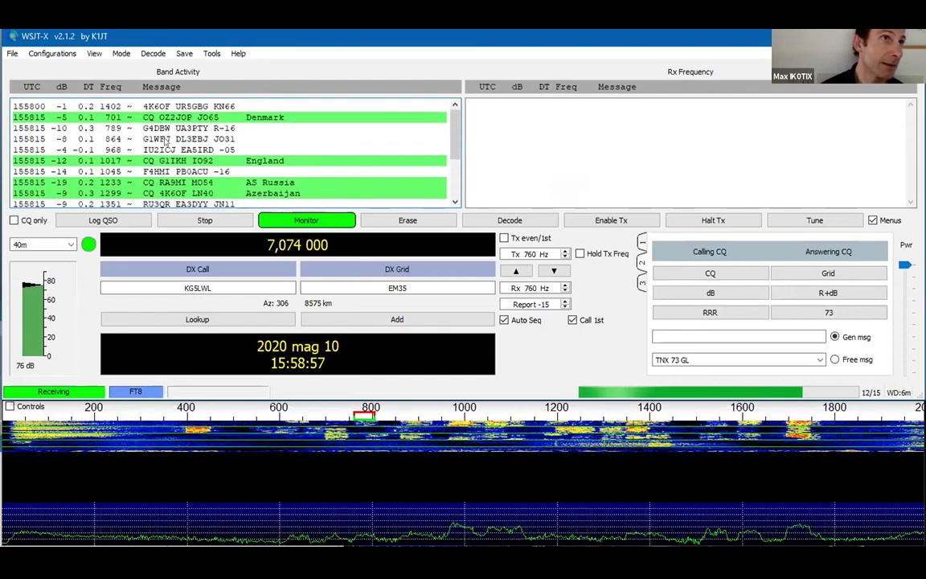
pyautogui.scroll(-1, 201, 138)
pyautogui.scroll(-1, 189, 187)
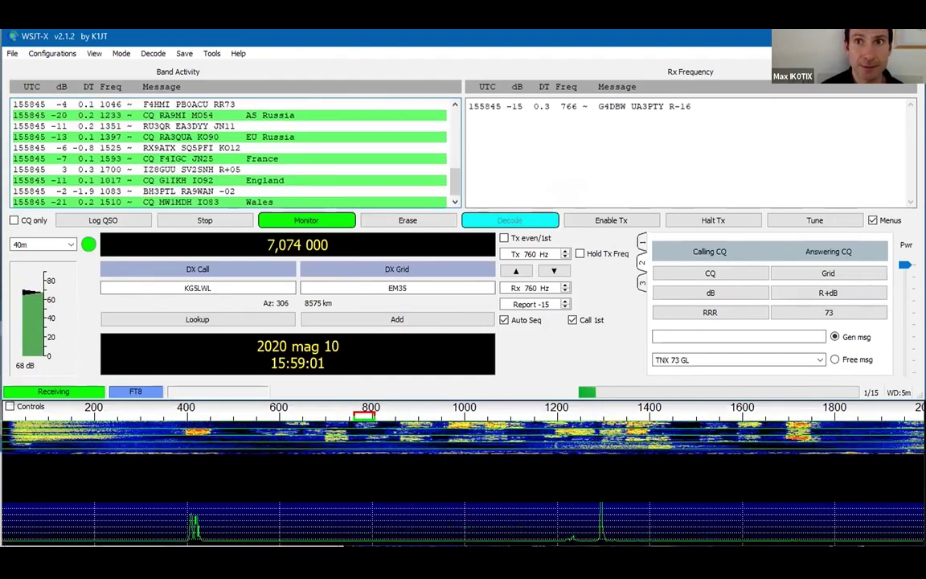
# Inspect the decoded grids on GridTracker's map, review its general settings including UDP receive and forward ports, and close them
pyautogui.hotkey('alt', 'Tab')
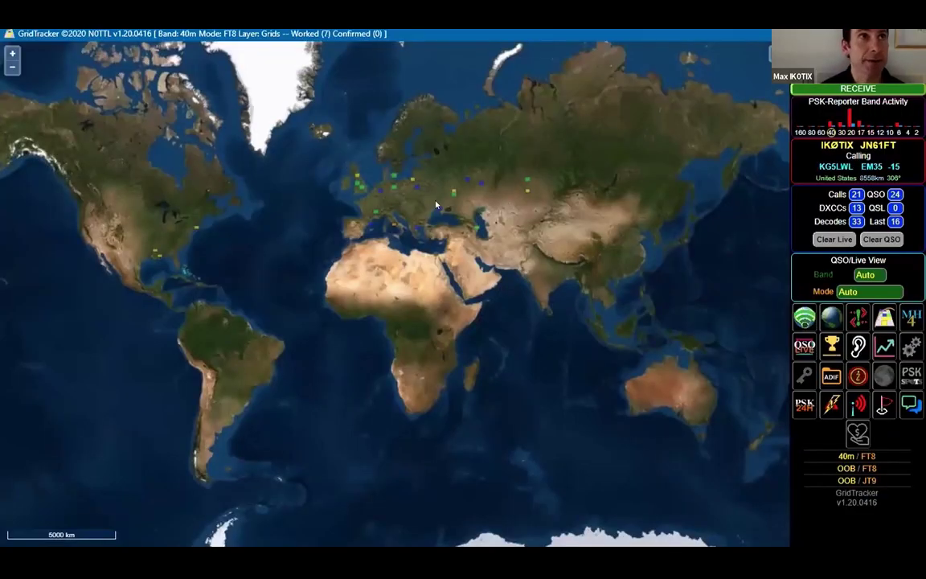
pyautogui.moveTo(452, 193)
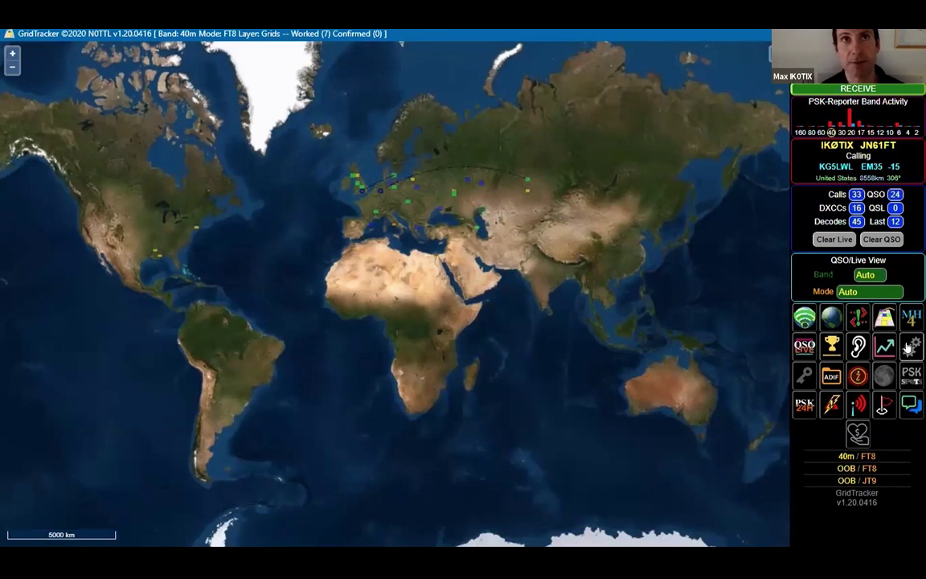
pyautogui.click(908, 346)
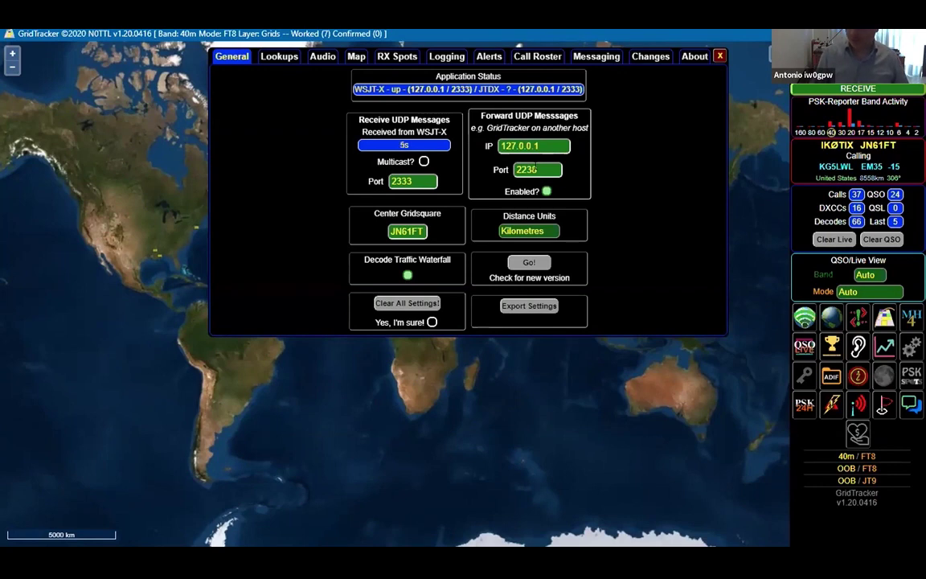
pyautogui.click(719, 56)
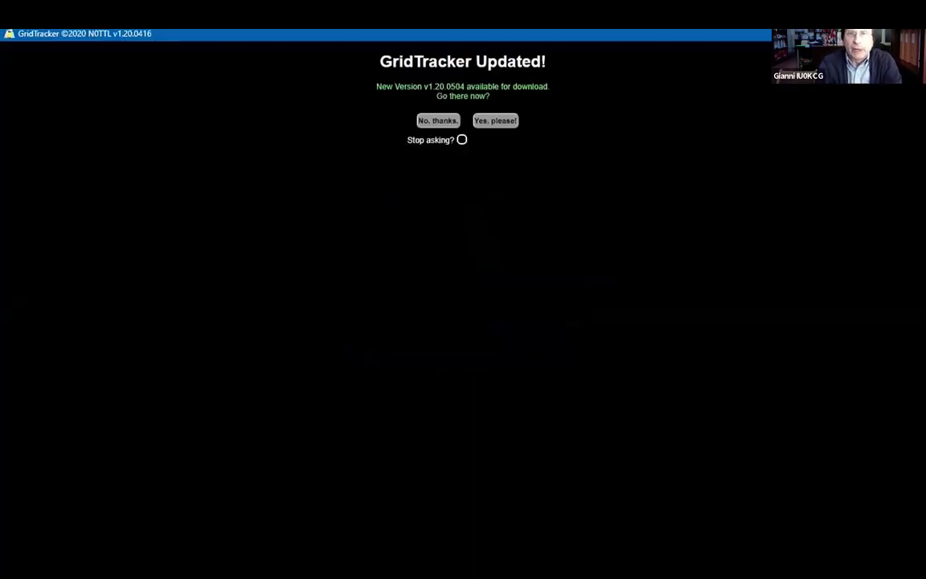
# Decline the repeated GridTracker update, request the 24-hour PSK-Reporter data, and examine the live grids over Europe on the map
pyautogui.click(438, 121)
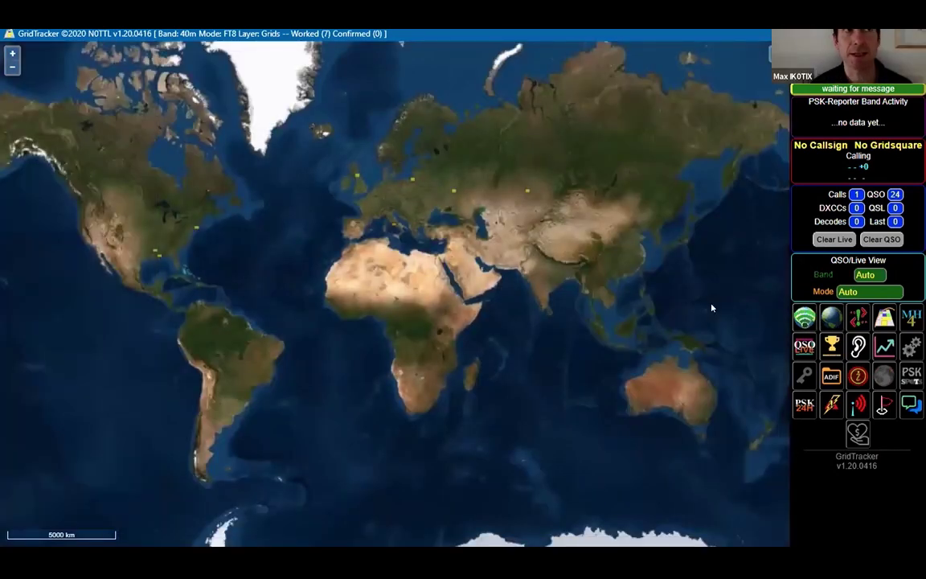
pyautogui.click(799, 412)
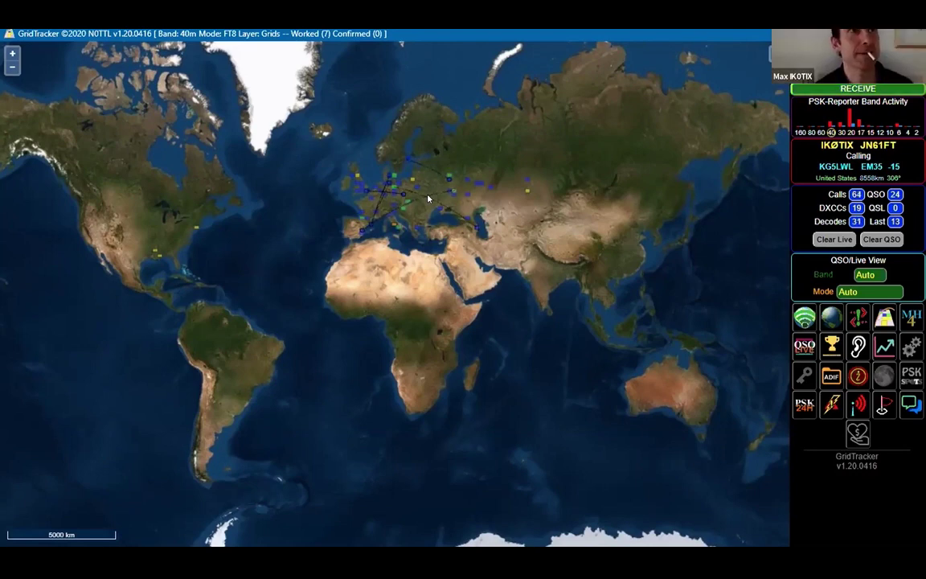
pyautogui.moveTo(478, 229)
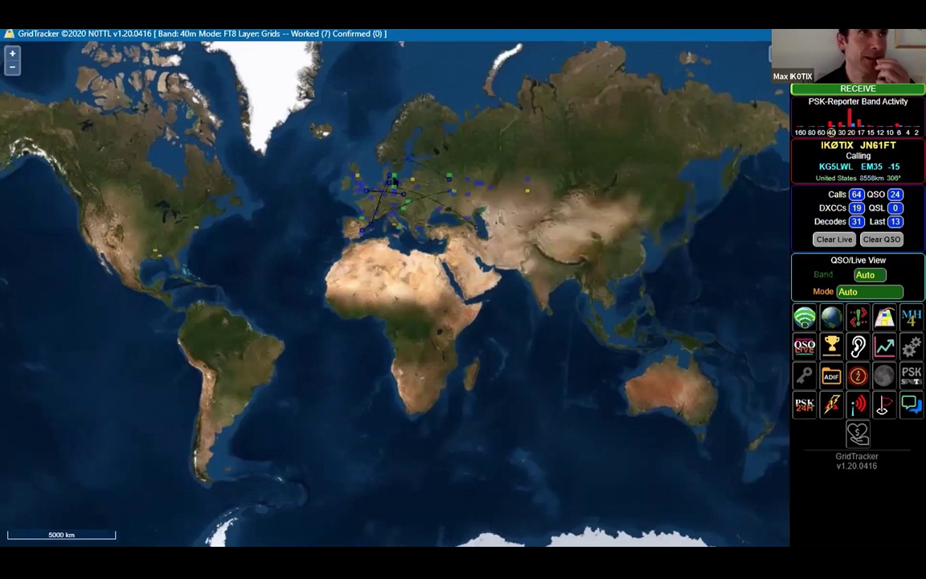
pyautogui.moveTo(384, 177)
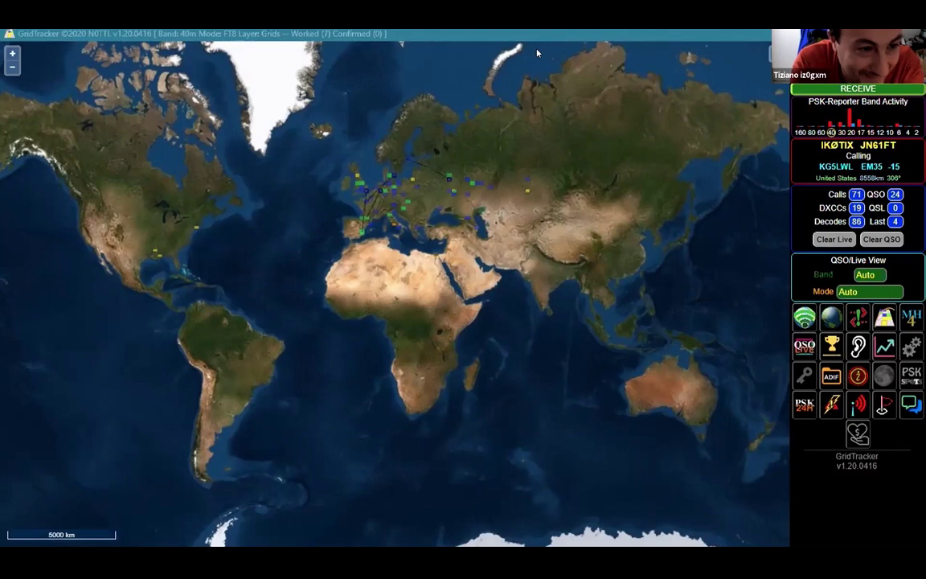
pyautogui.click(804, 406)
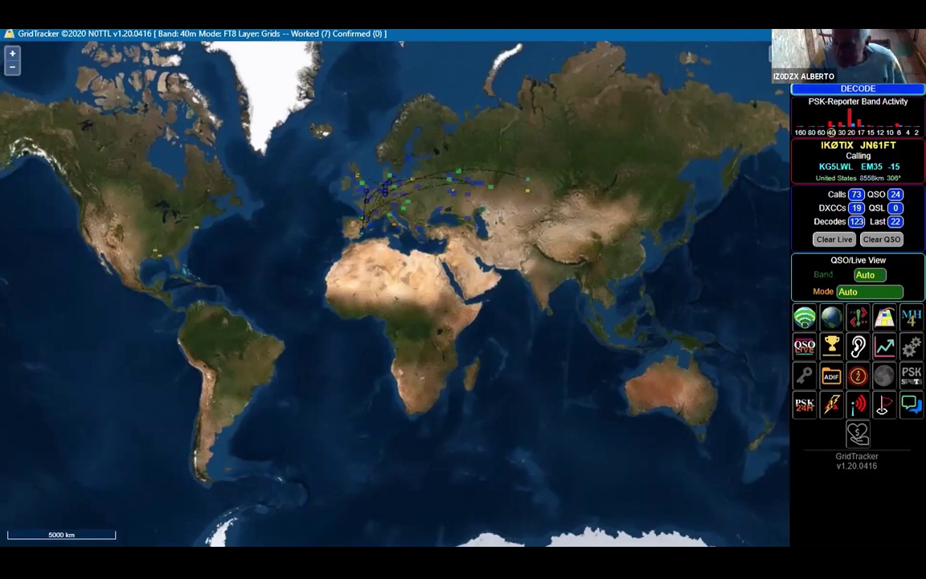
# Compare the decoded calls in WSJT-X, the grids on GridTracker's map and the station loaded in Log4OM 2
pyautogui.hotkey('alt', 'Tab')
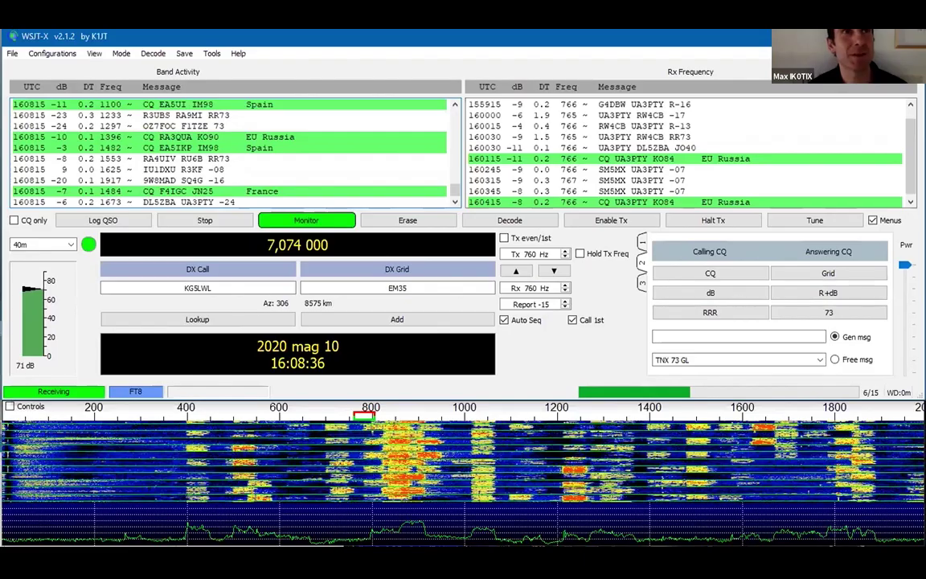
pyautogui.hotkey('alt', 'Tab')
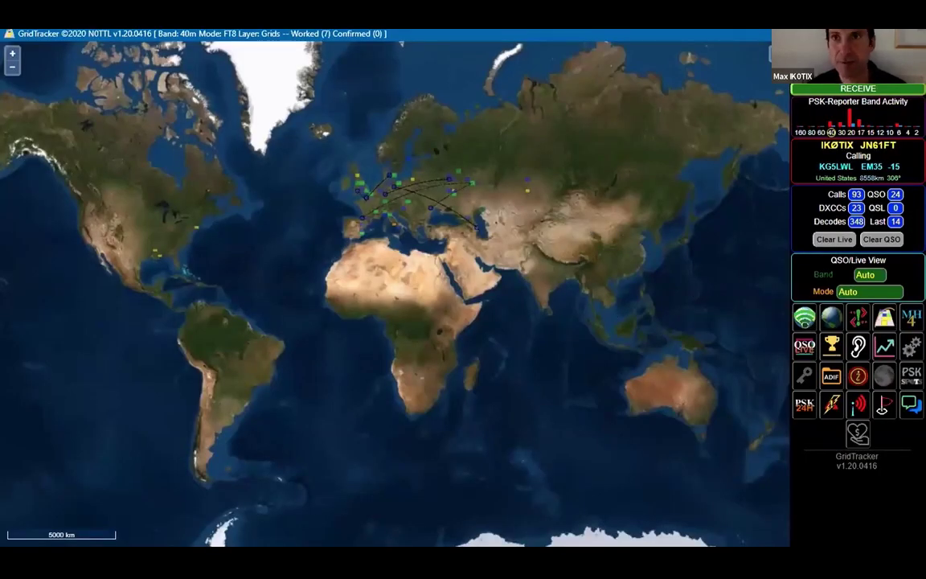
pyautogui.hotkey('alt', 'Tab')
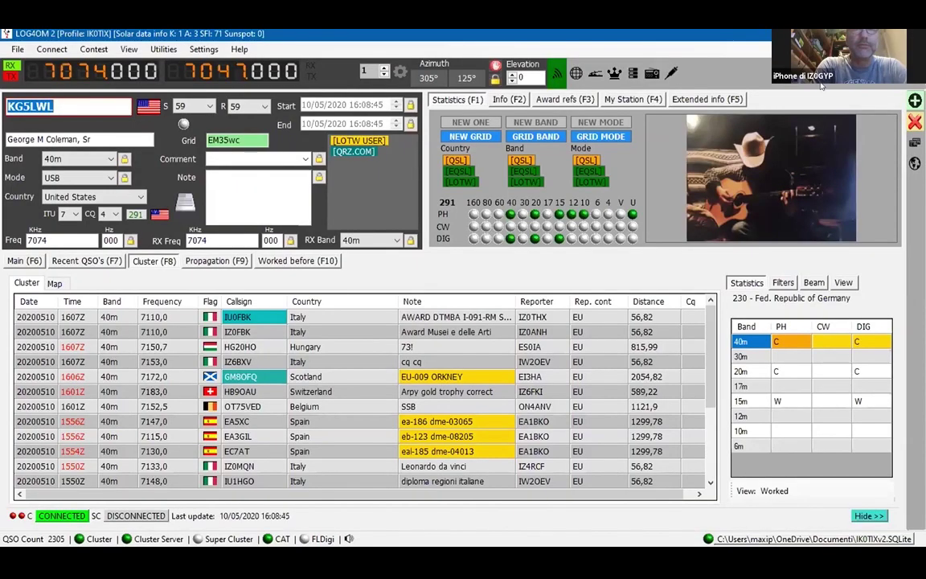
pyautogui.hotkey('alt', 'Tab')
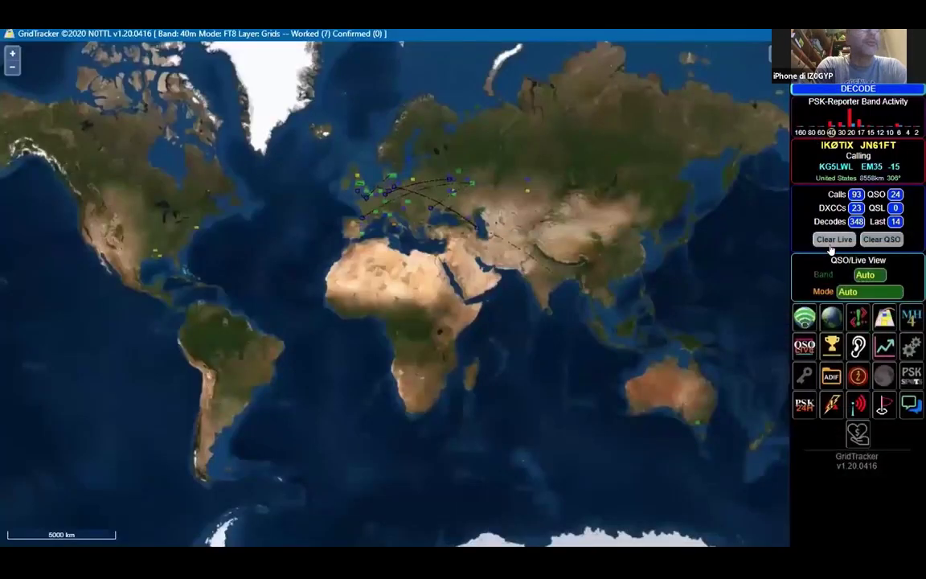
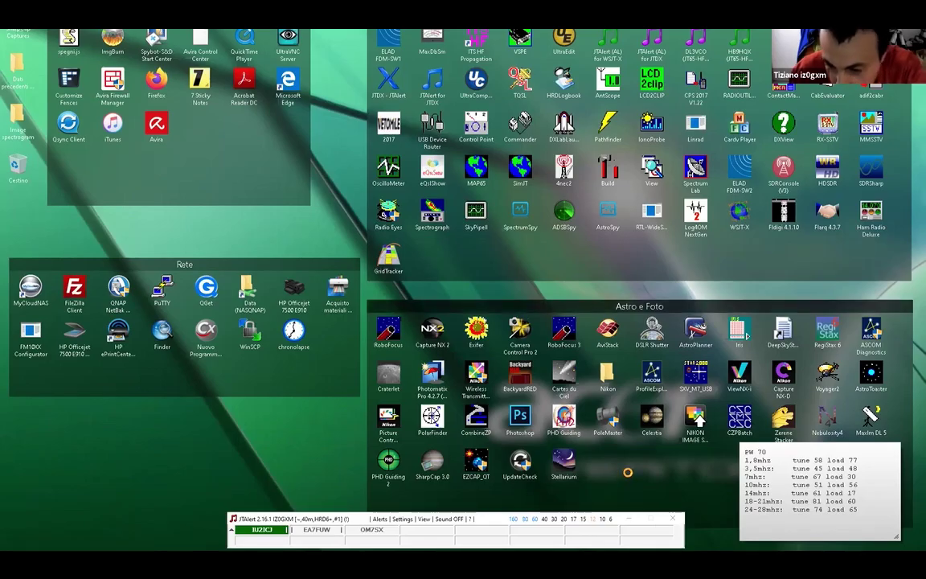
# Look over the CW digital-mode window with its waterfall and the HRD Logbook with its 40m DX cluster spots, and return to the desktop
pyautogui.rightClick(563, 422)
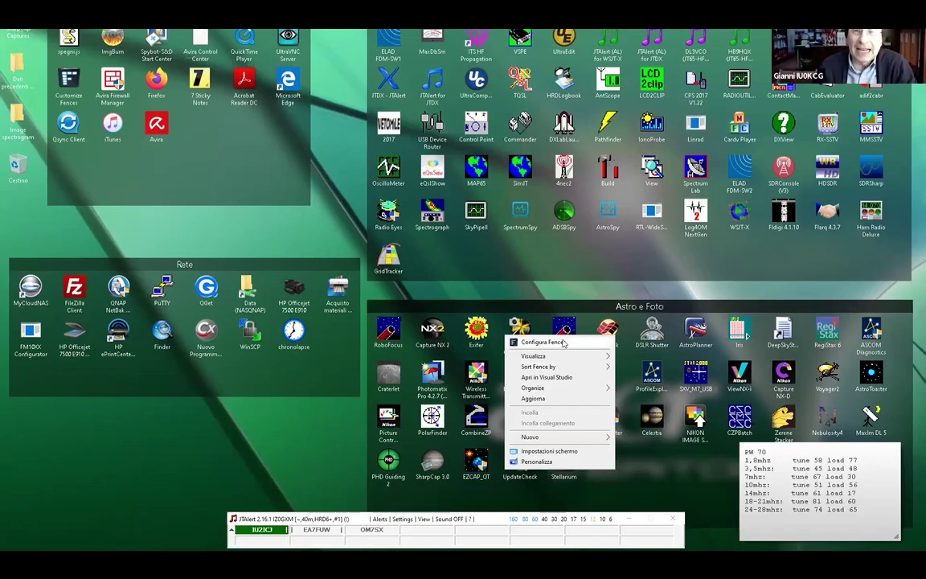
pyautogui.click(326, 464)
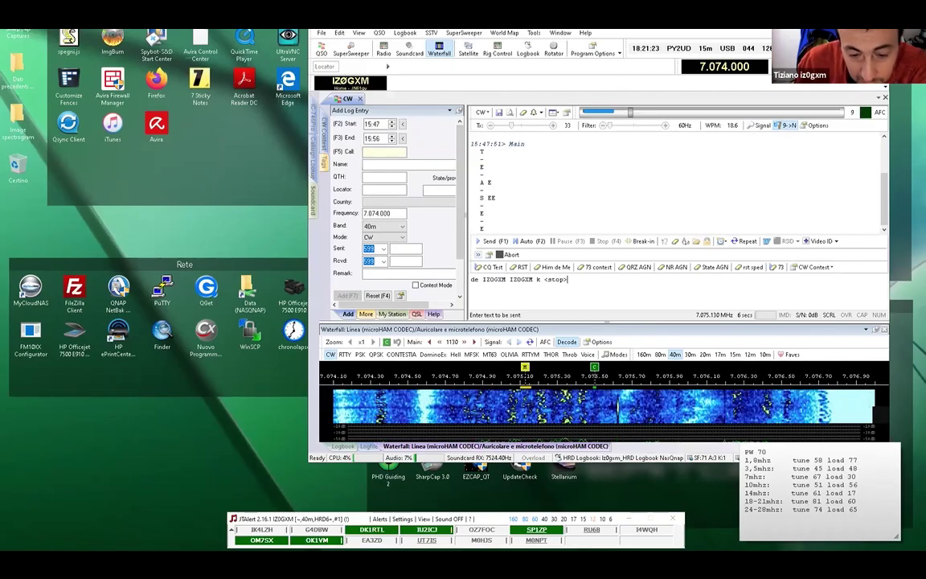
pyautogui.moveTo(438, 562)
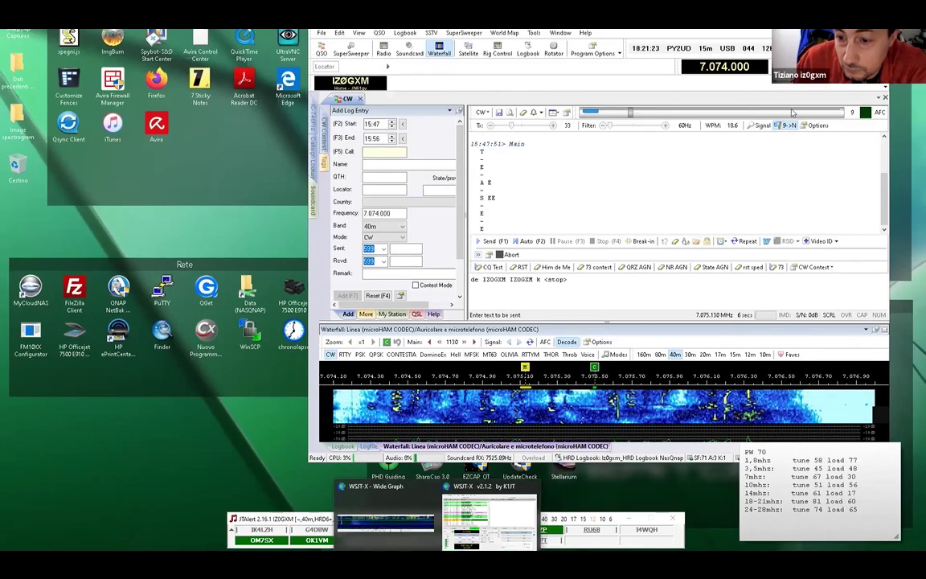
pyautogui.press('super+space')
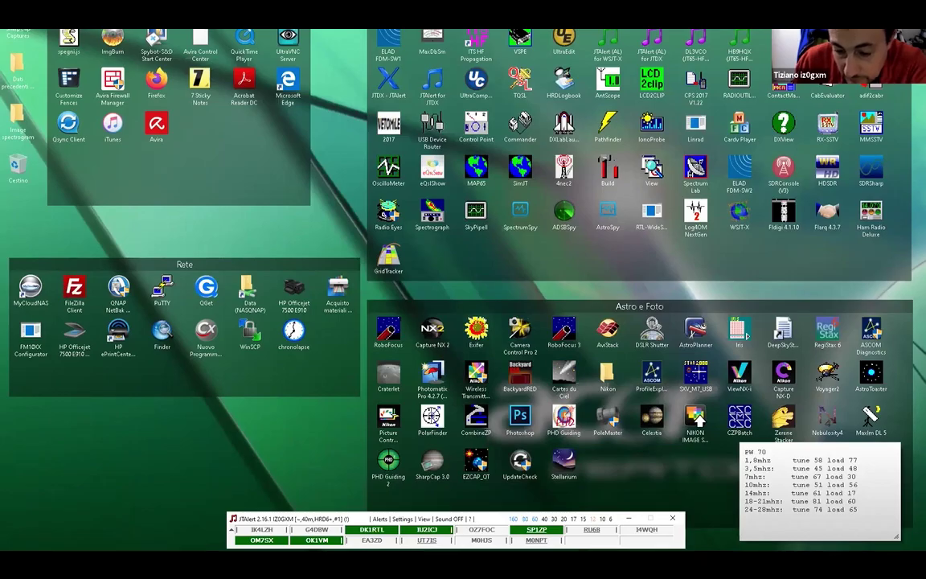
pyautogui.press('super+d')
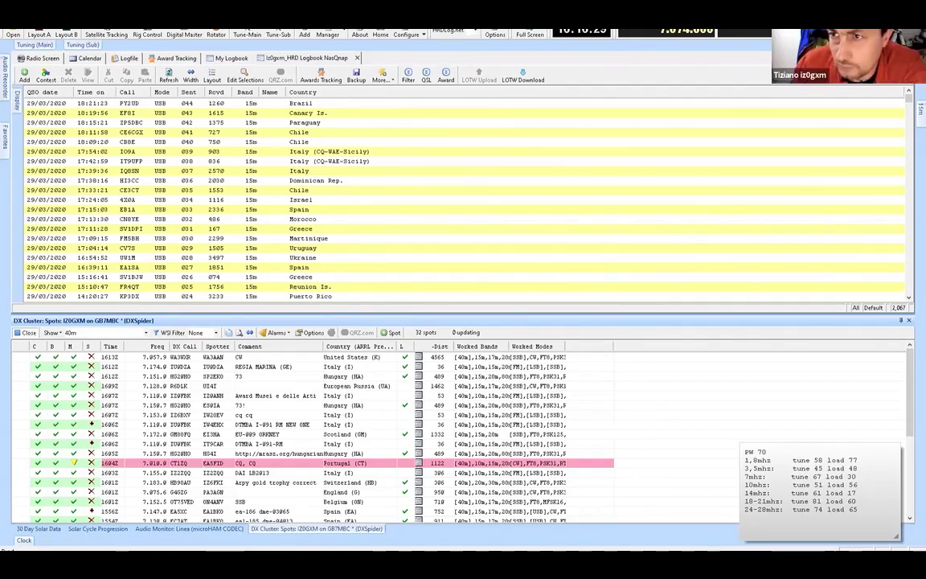
pyautogui.press('super+d')
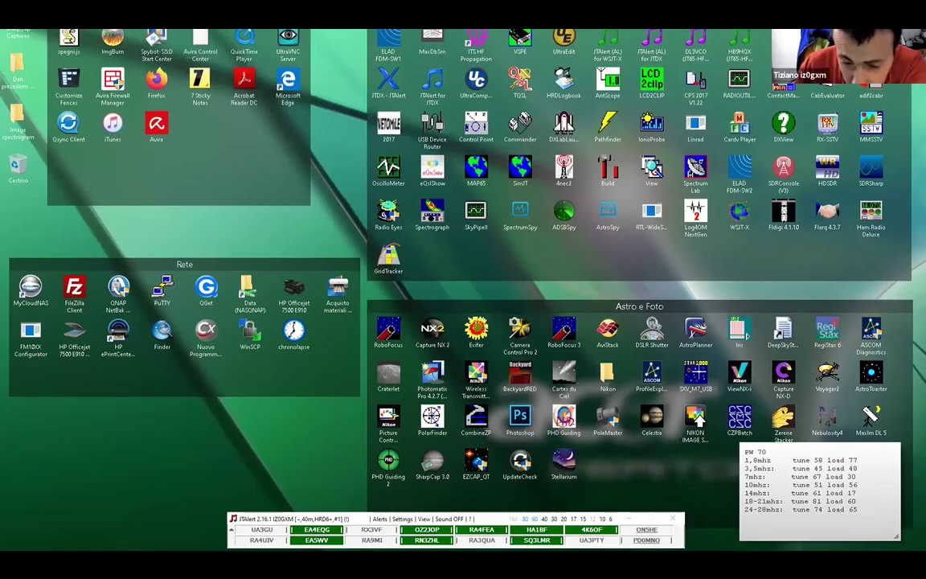
# Switch to the microHAM router's audio switching settings, try to launch VSPE from the desktop, and dismiss the error
pyautogui.hotkey('alt', 'Tab')
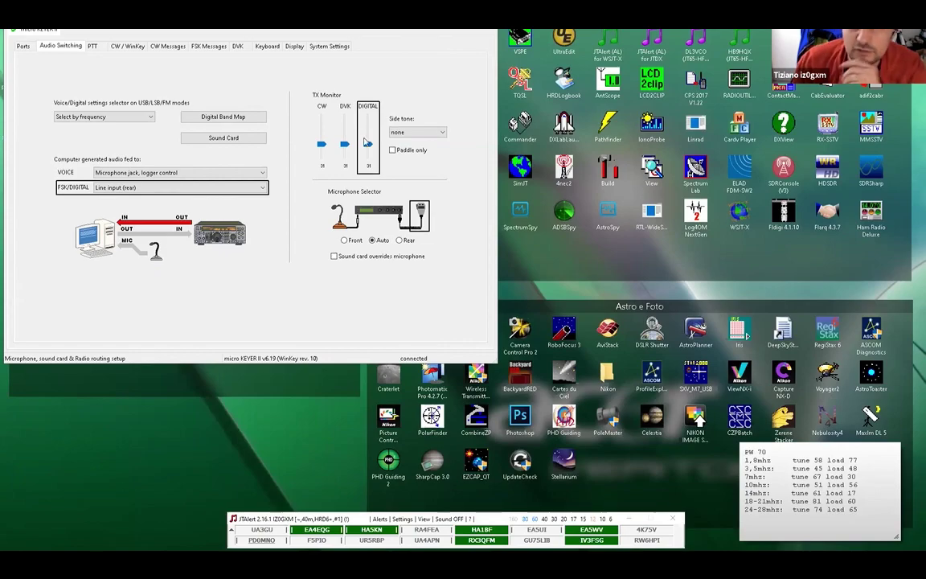
pyautogui.doubleClick(521, 45)
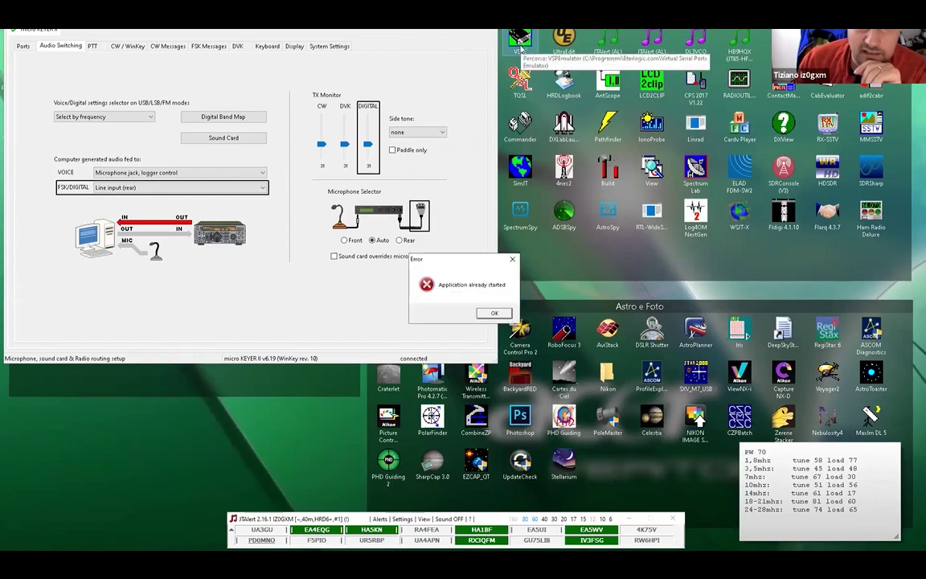
pyautogui.click(506, 314)
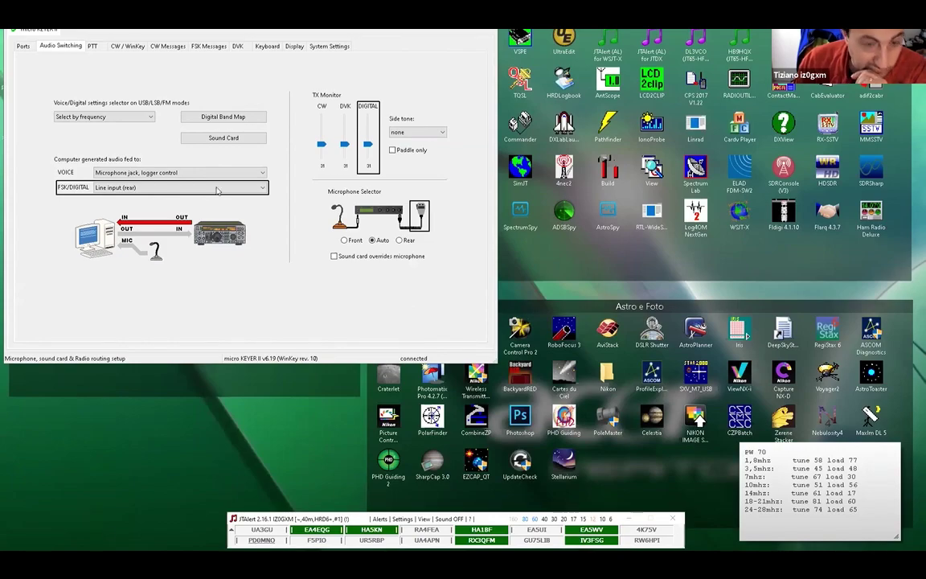
pyautogui.press('Tab')
pyautogui.press('Tab')
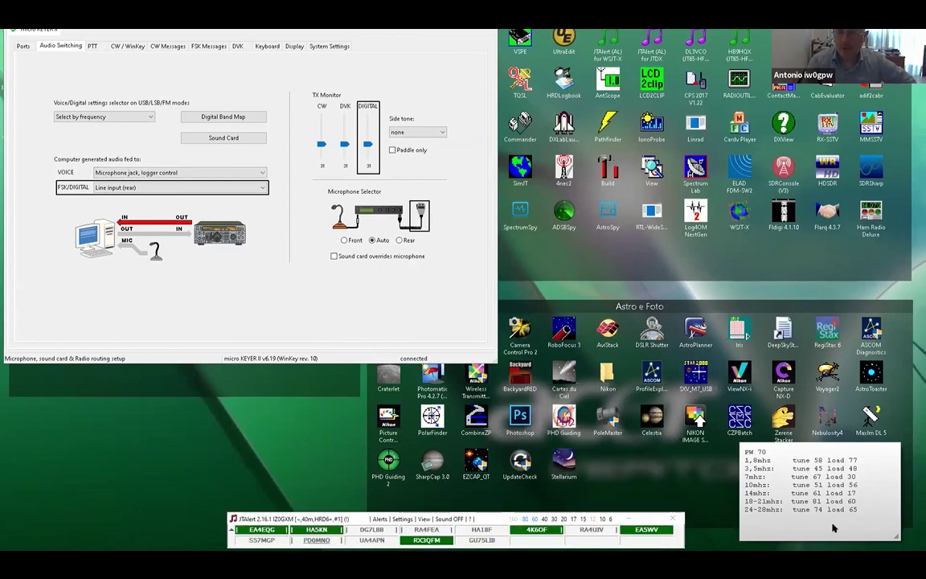
# Restore the already running Virtual Serial Ports Emulator, check its device list, and exit the emulator
pyautogui.click(822, 563)
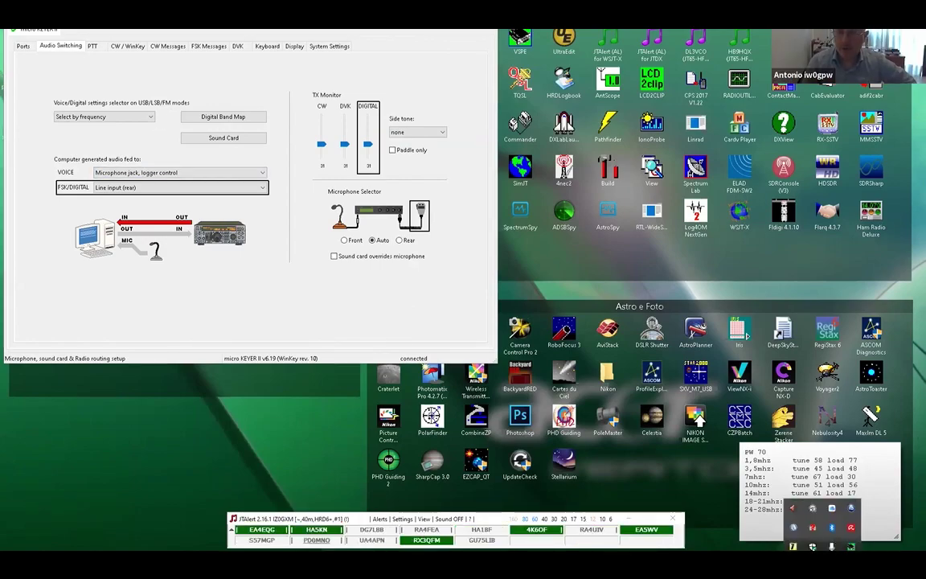
pyautogui.doubleClick(852, 546)
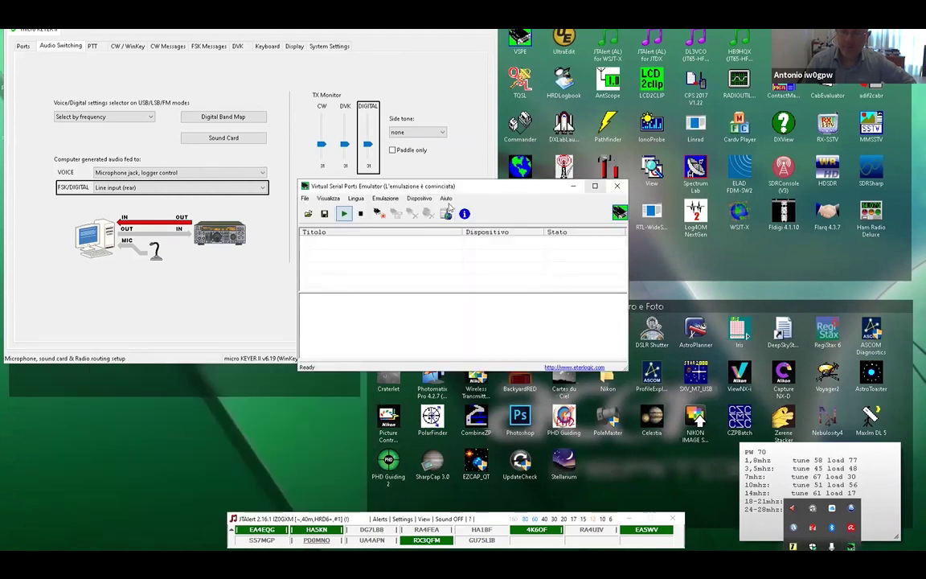
pyautogui.moveTo(401, 186); pyautogui.dragTo(450, 174)
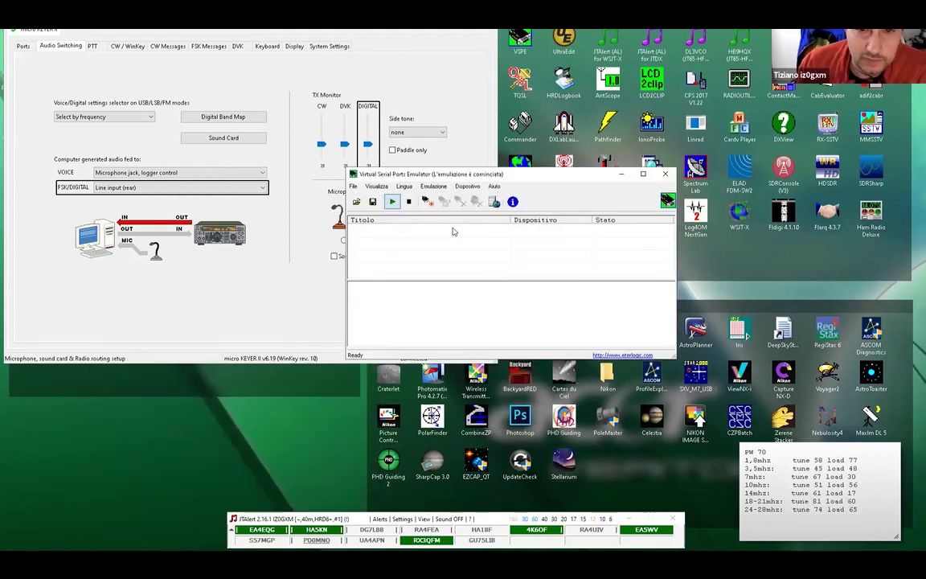
pyautogui.click(661, 176)
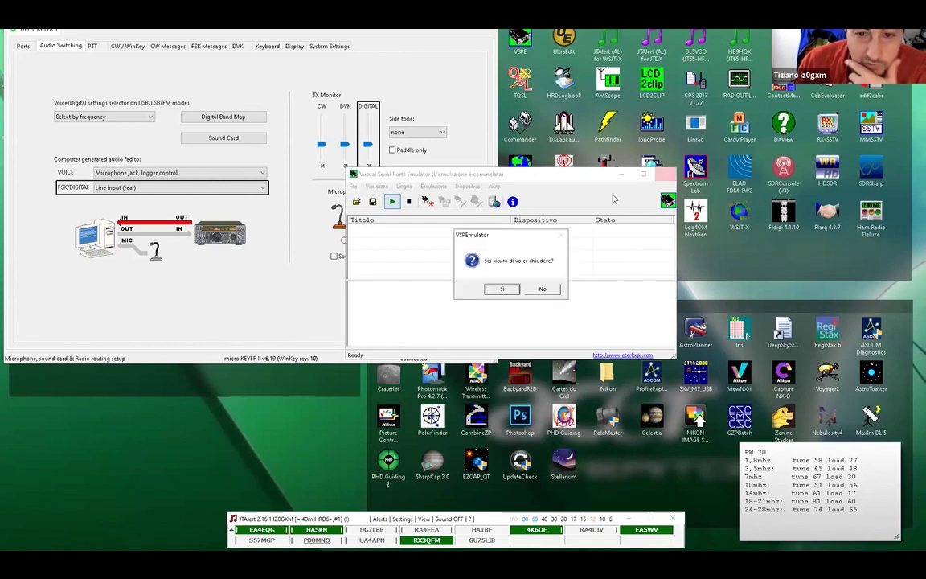
pyautogui.click(511, 291)
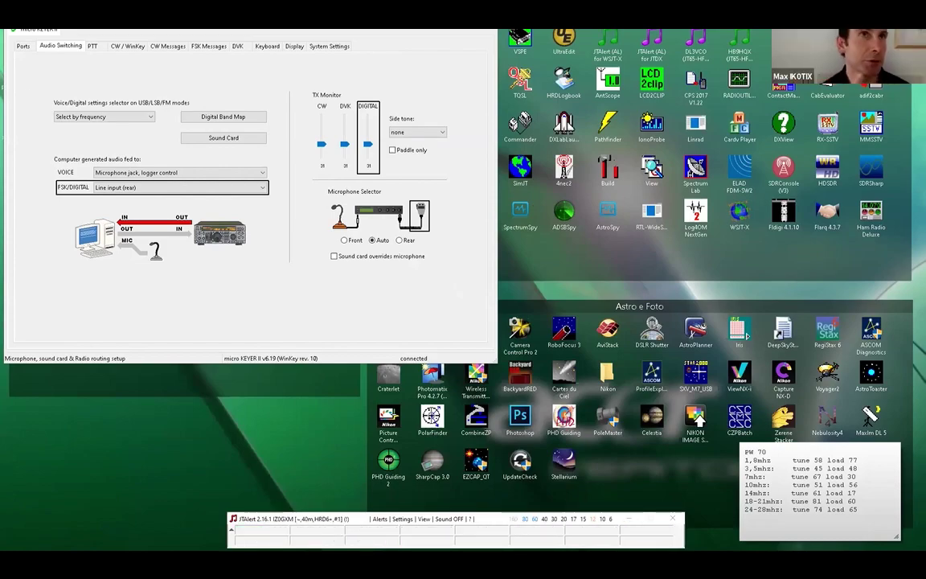
# Review the micro KEYER II's port, voice message, PTT and audio switching settings, and inspect the digital band map before closing it
pyautogui.click(24, 46)
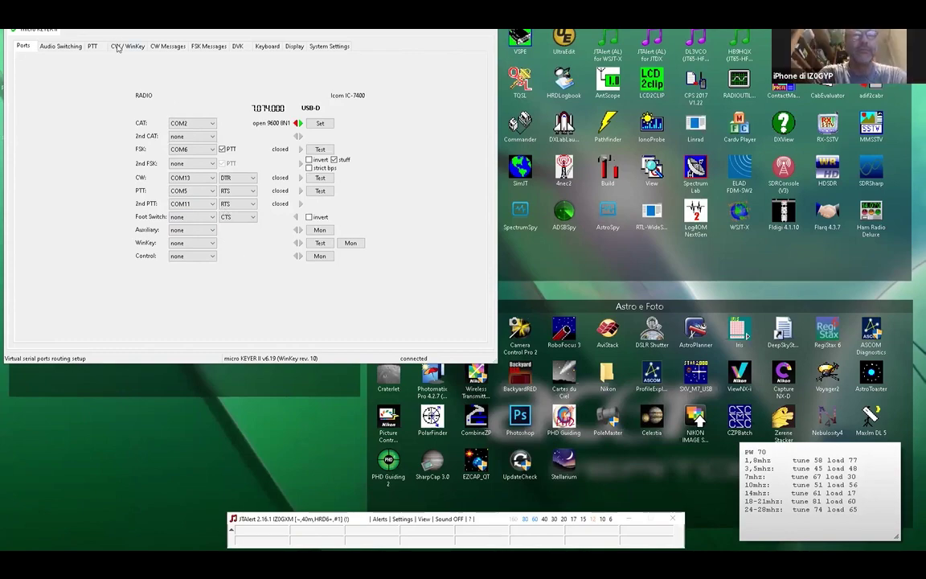
pyautogui.click(238, 48)
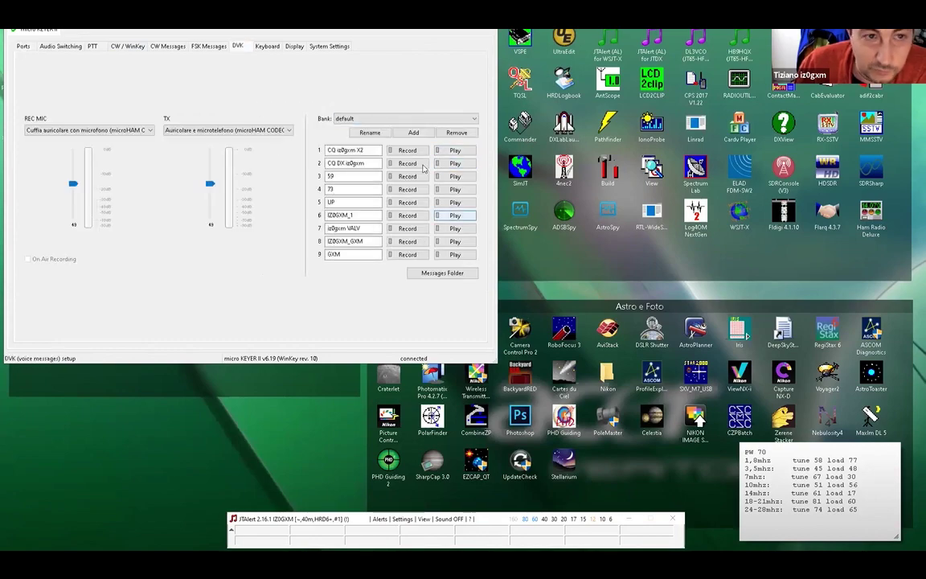
pyautogui.click(91, 47)
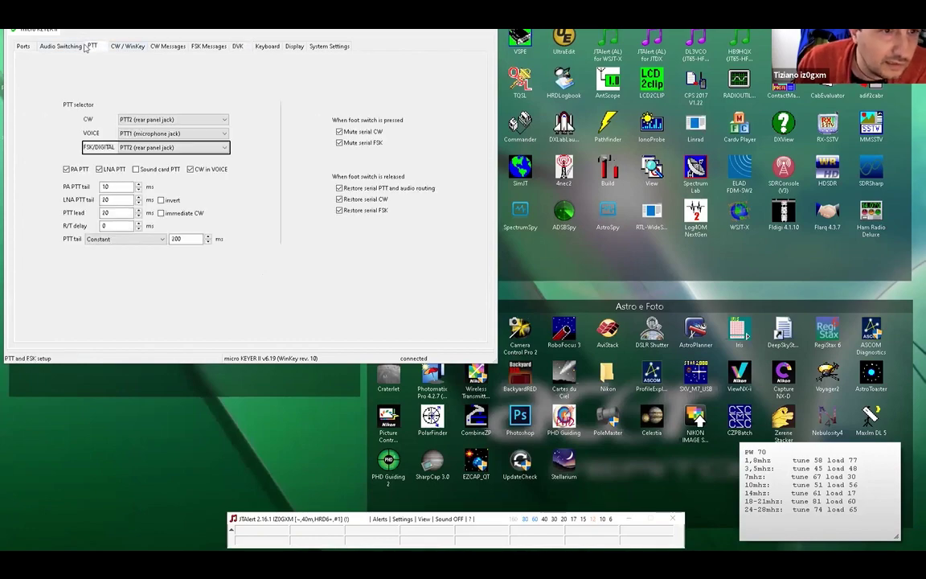
pyautogui.click(60, 46)
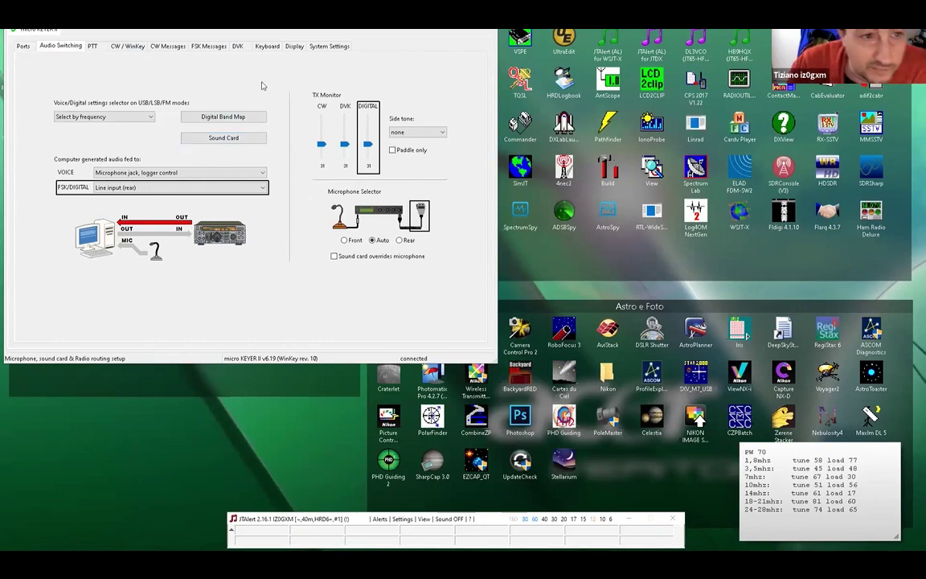
pyautogui.click(225, 121)
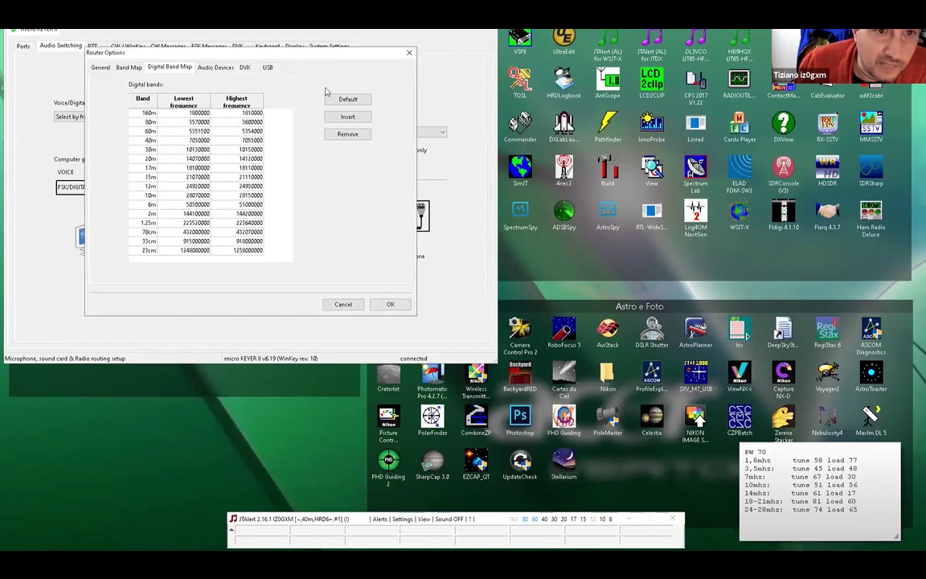
pyautogui.click(409, 54)
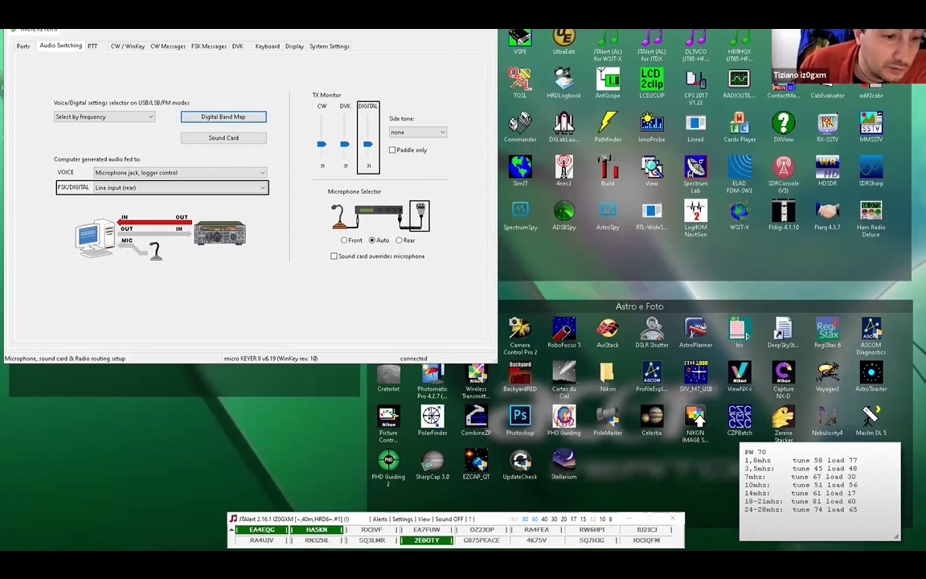
# Check the router's device options and stored presets without choosing any, bring its window fully into view and minimise it
pyautogui.rightClick(27, 28)
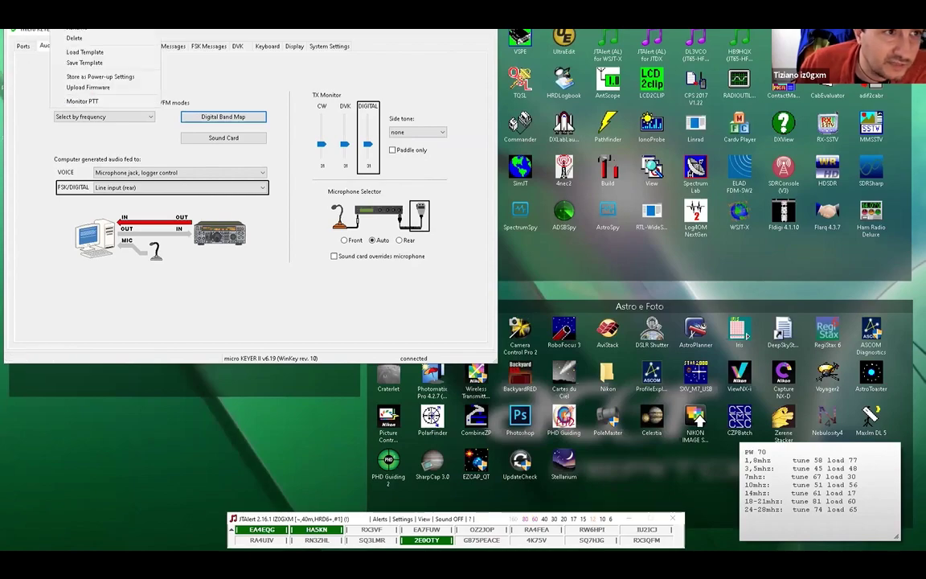
pyautogui.click(180, 303)
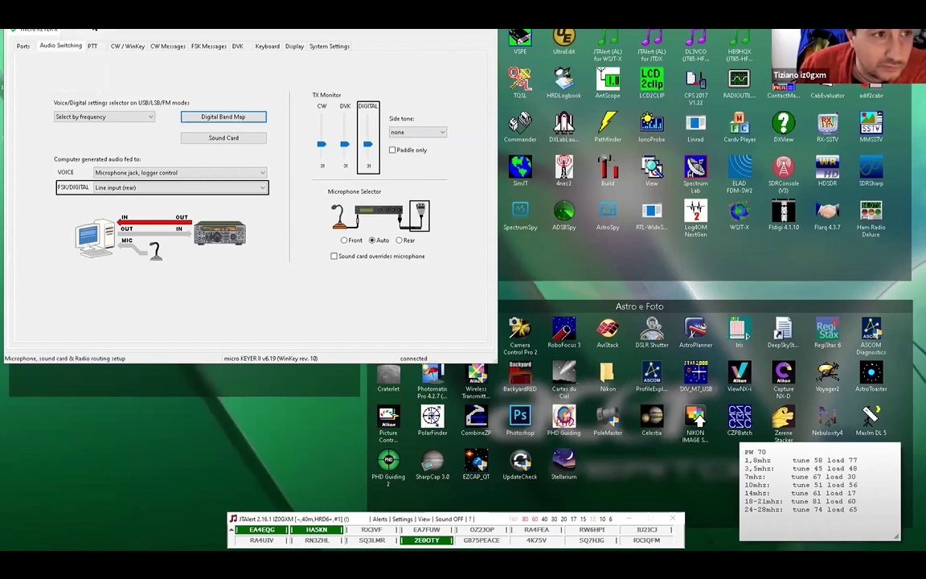
pyautogui.rightClick(28, 32)
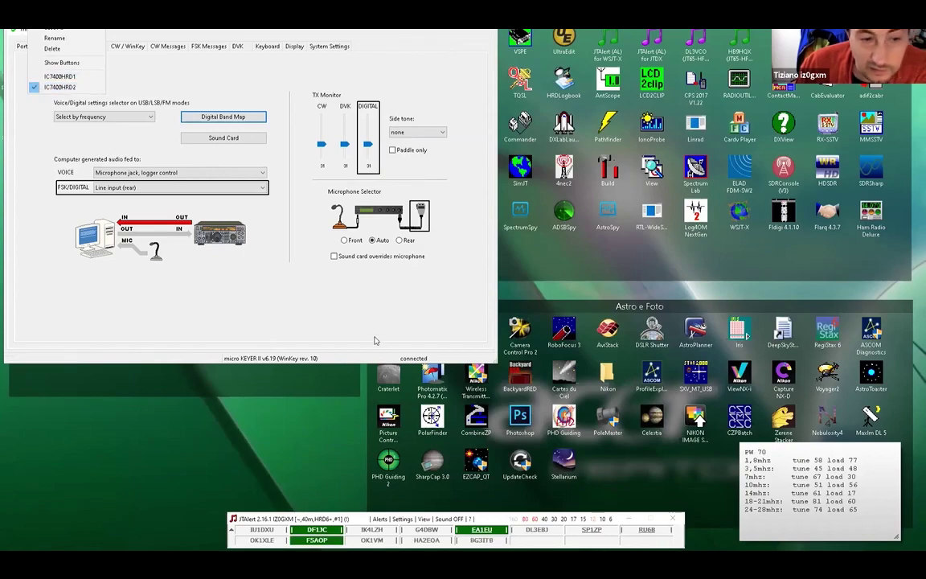
pyautogui.click(261, 320)
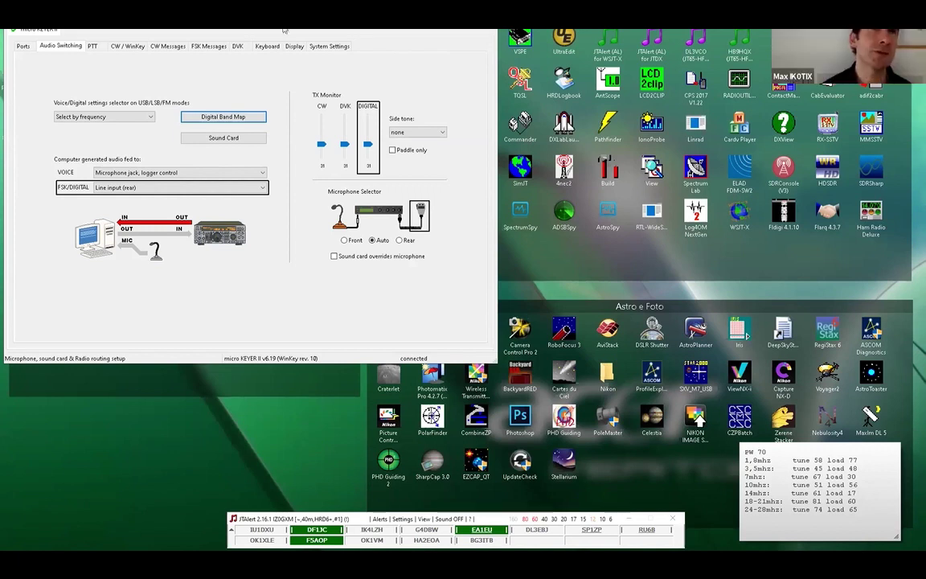
pyautogui.moveTo(230, 29); pyautogui.dragTo(254, 39)
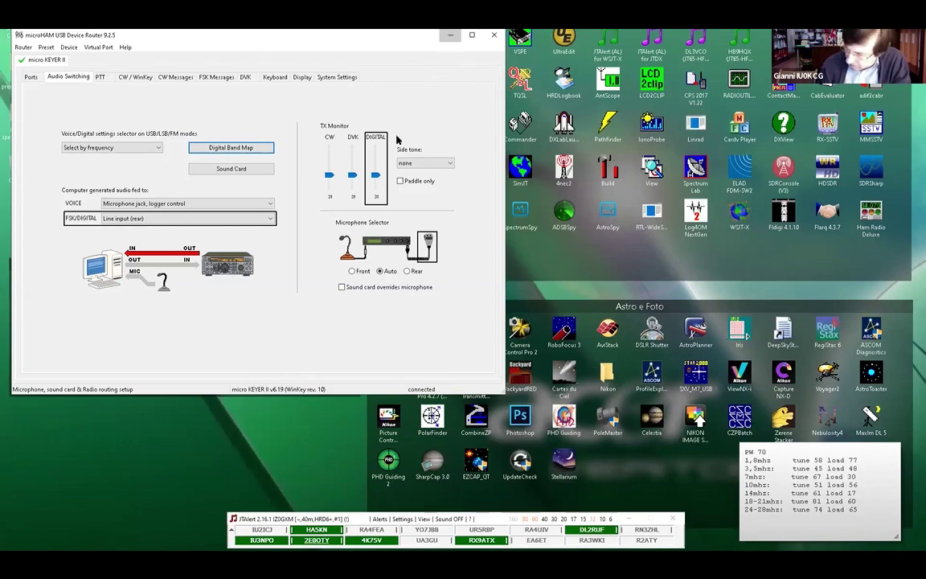
pyautogui.click(449, 36)
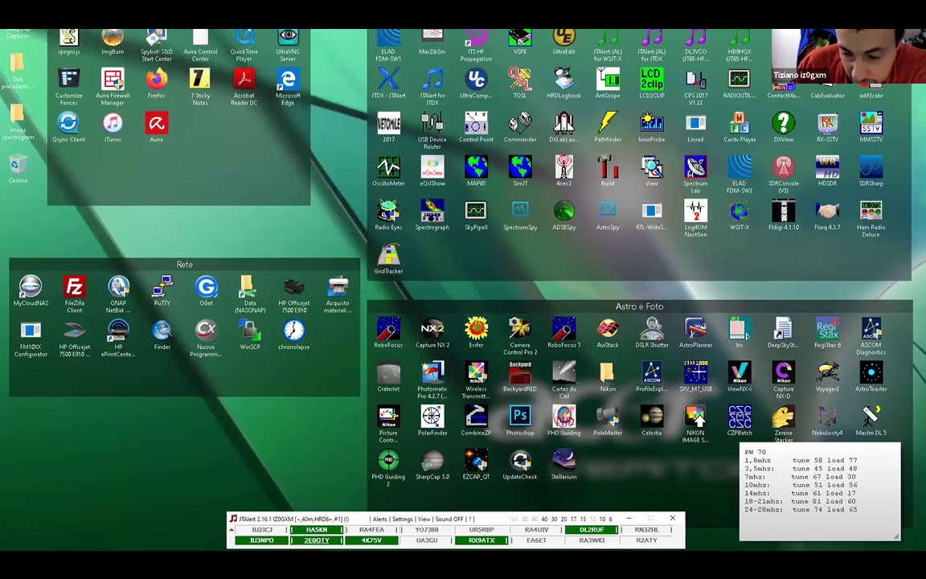
pyautogui.moveTo(602, 563)
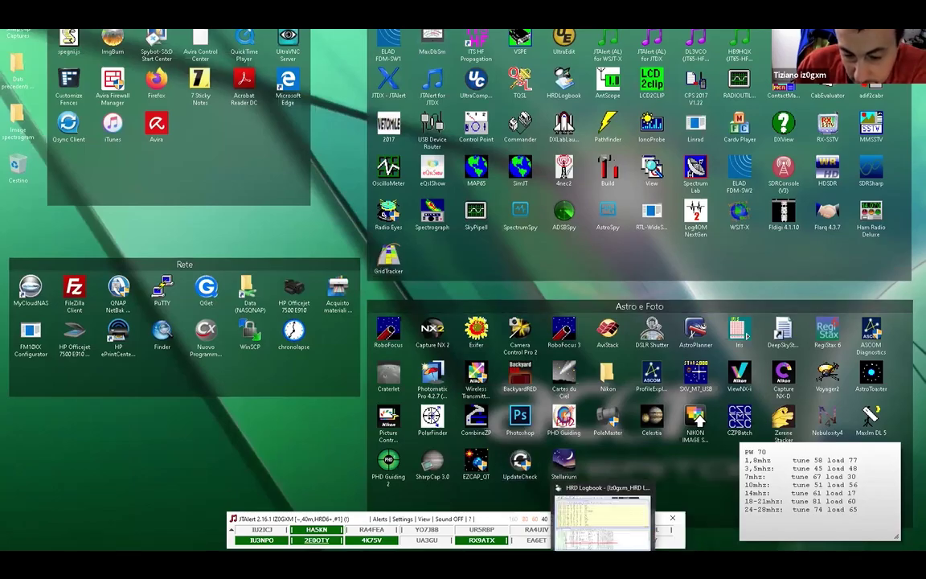
pyautogui.moveTo(436, 563)
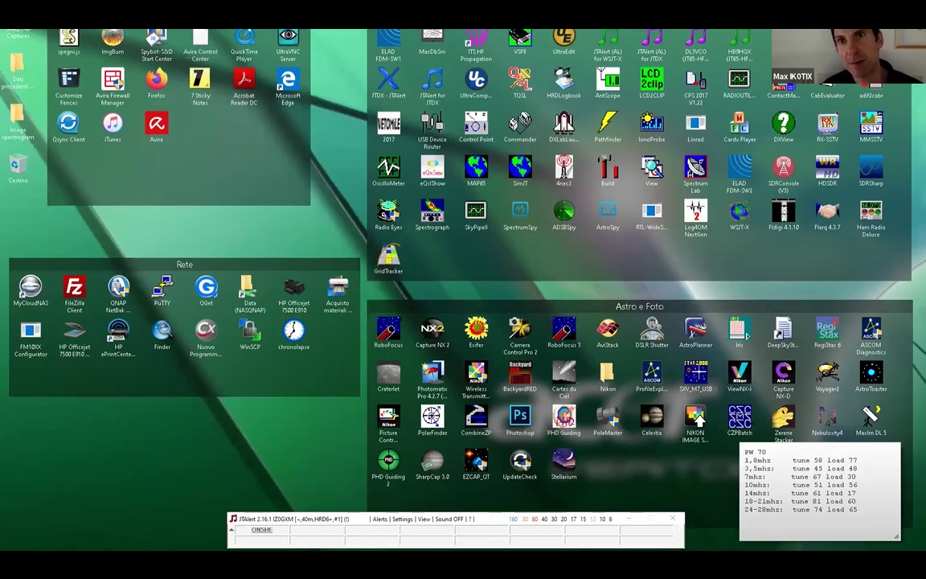
pyautogui.moveTo(602, 564)
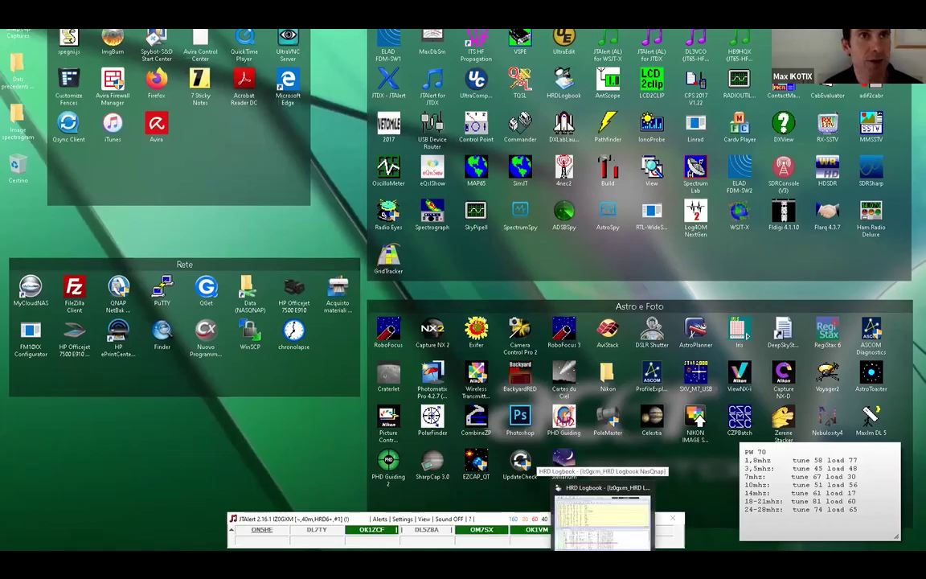
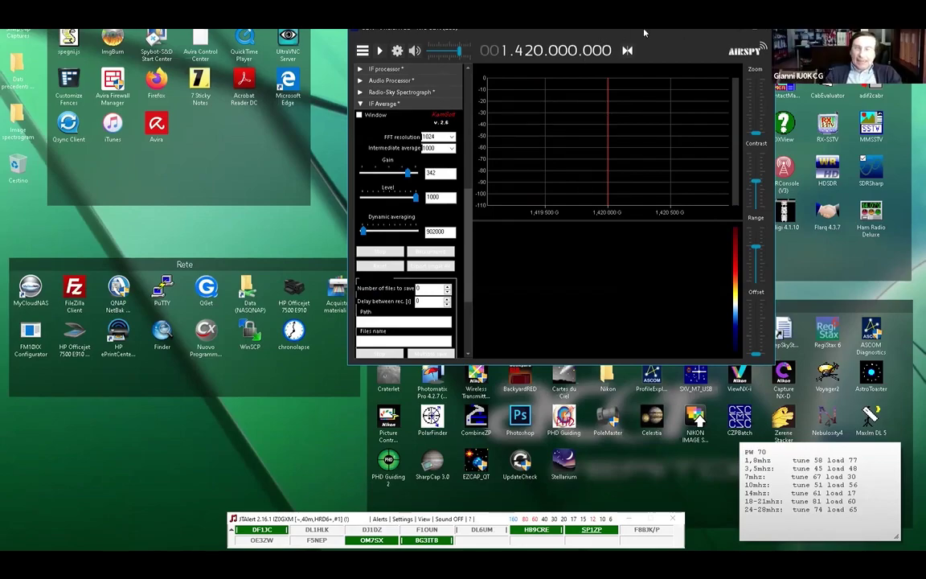
# Switch to SDR#, start reception at 1.420.000.000, and look through its radio and IF Average plugin settings
pyautogui.moveTo(644, 32); pyautogui.dragTo(624, 45)
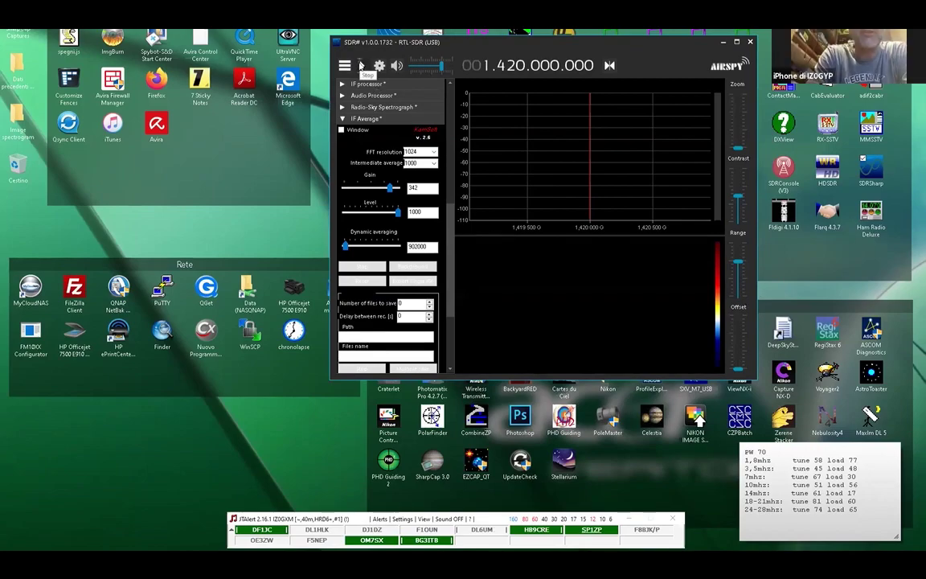
pyautogui.click(361, 65)
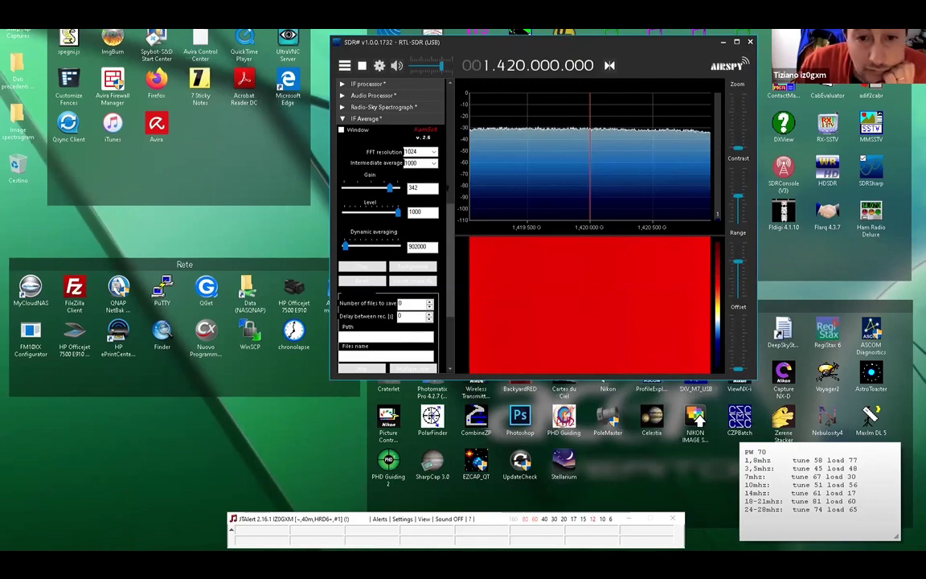
pyautogui.scroll(10, 447, 192)
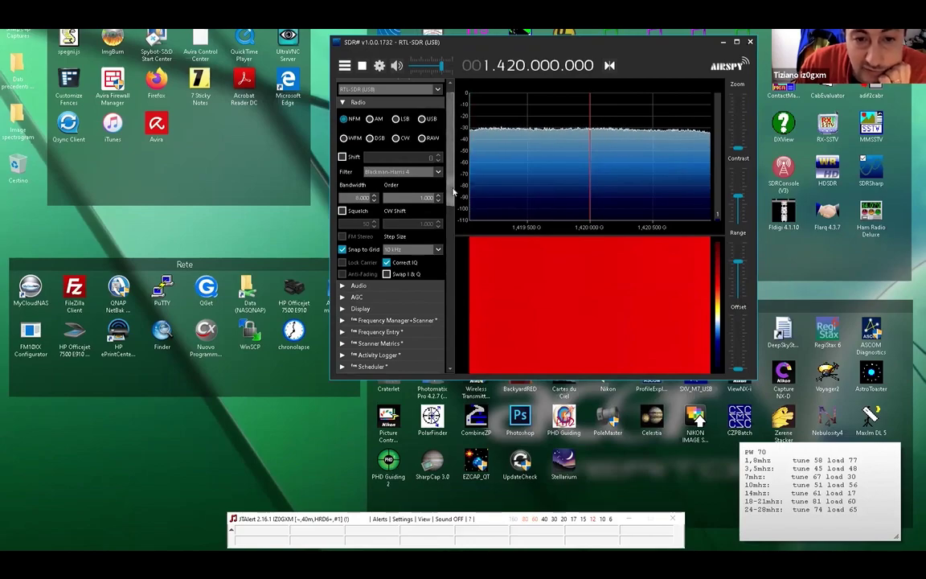
pyautogui.scroll(-1, 453, 207)
pyautogui.moveTo(452, 207); pyautogui.dragTo(449, 262)
pyautogui.scroll(-1, 449, 262)
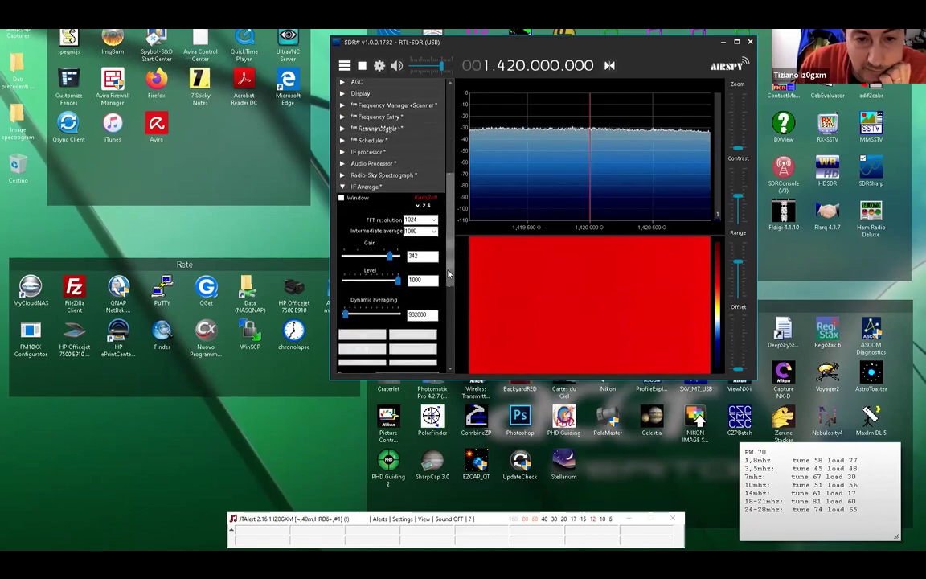
pyautogui.scroll(-1, 352, 187)
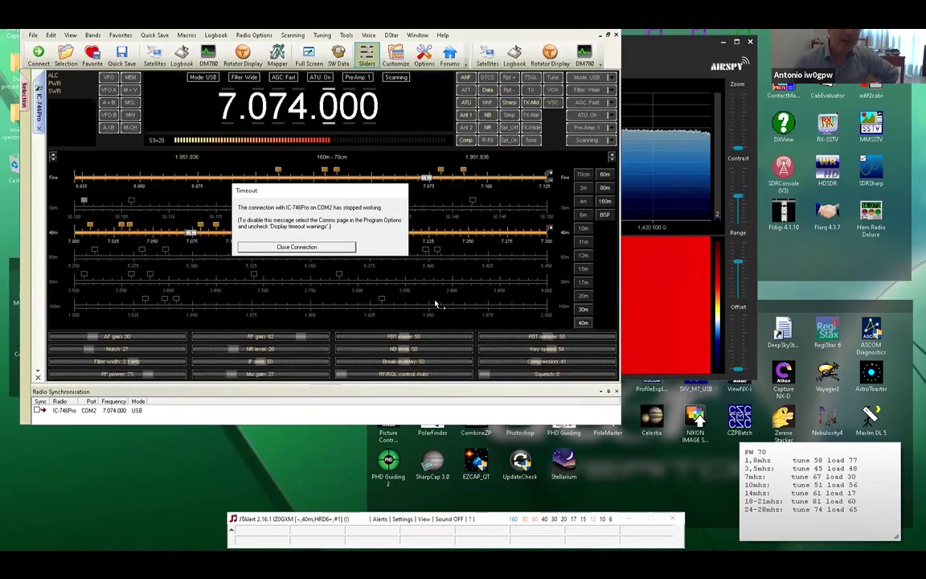
# Bring SDR# back in front, minimise it, and cancel the WSJT-X rig control error without reconfiguring the radio
pyautogui.click(652, 76)
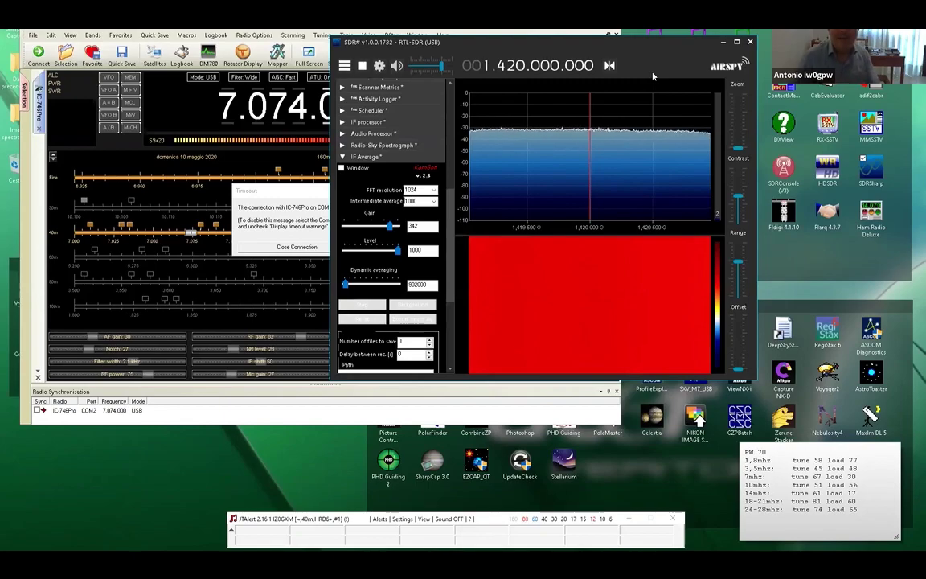
pyautogui.click(723, 42)
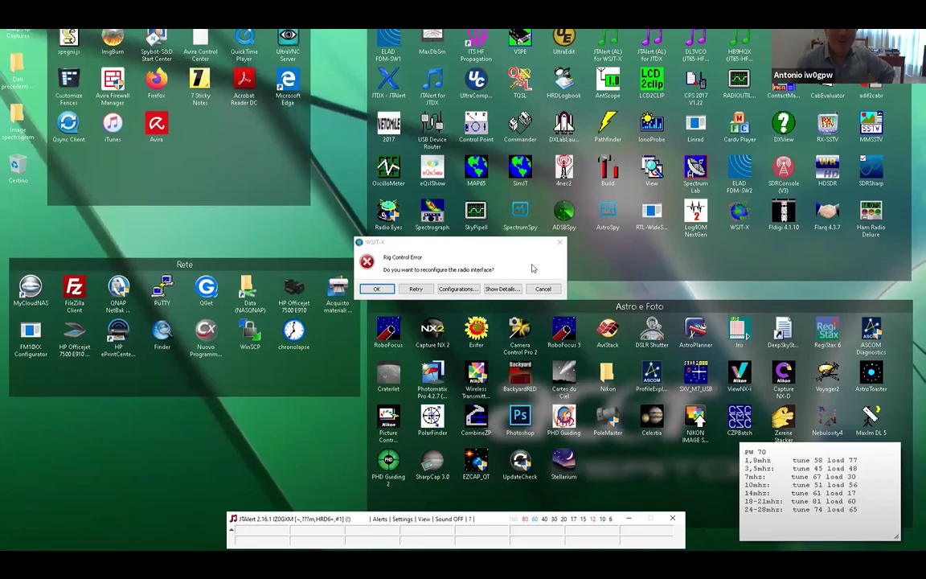
pyautogui.click(544, 288)
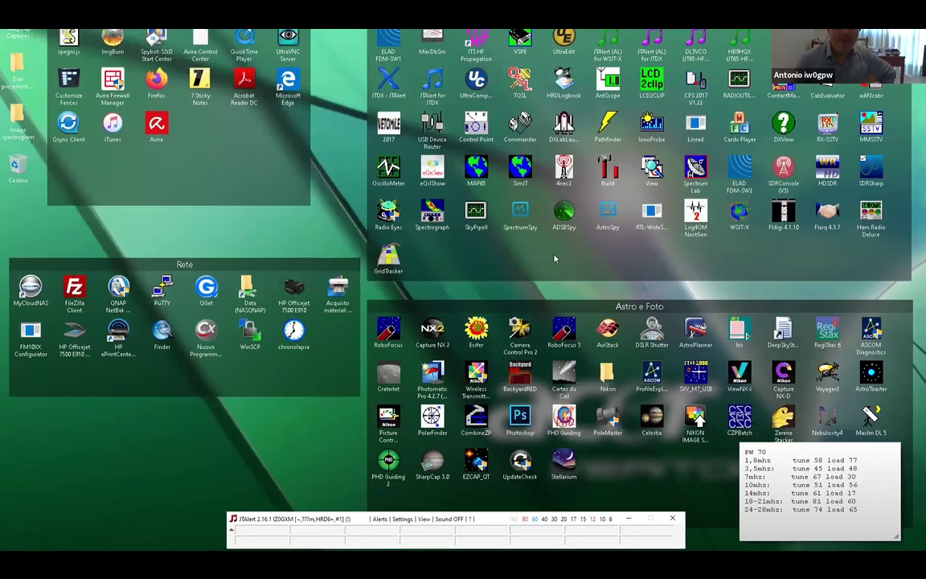
# Launch Radio Eyes from the desktop, view its radio sky map, and minimise the program
pyautogui.doubleClick(400, 217)
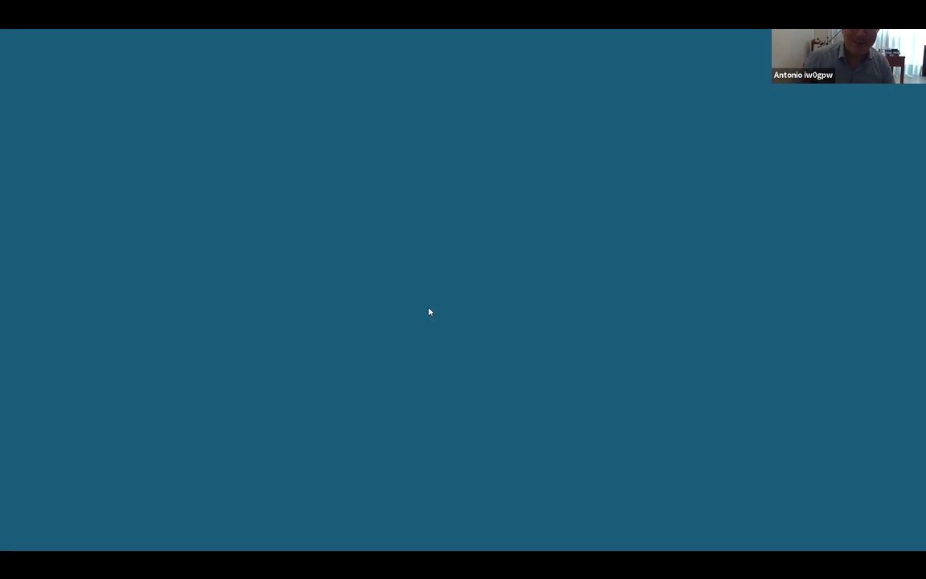
pyautogui.click(423, 350)
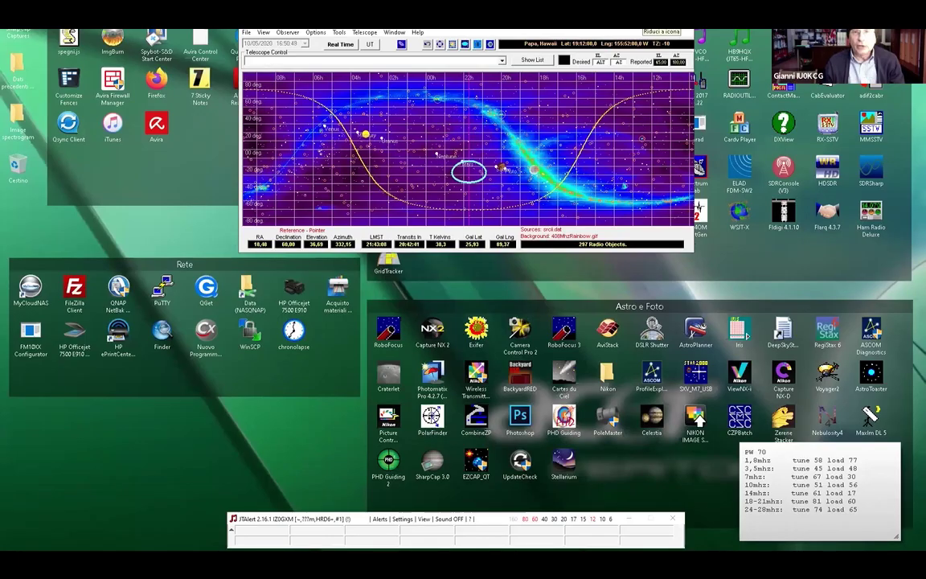
pyautogui.click(647, 18)
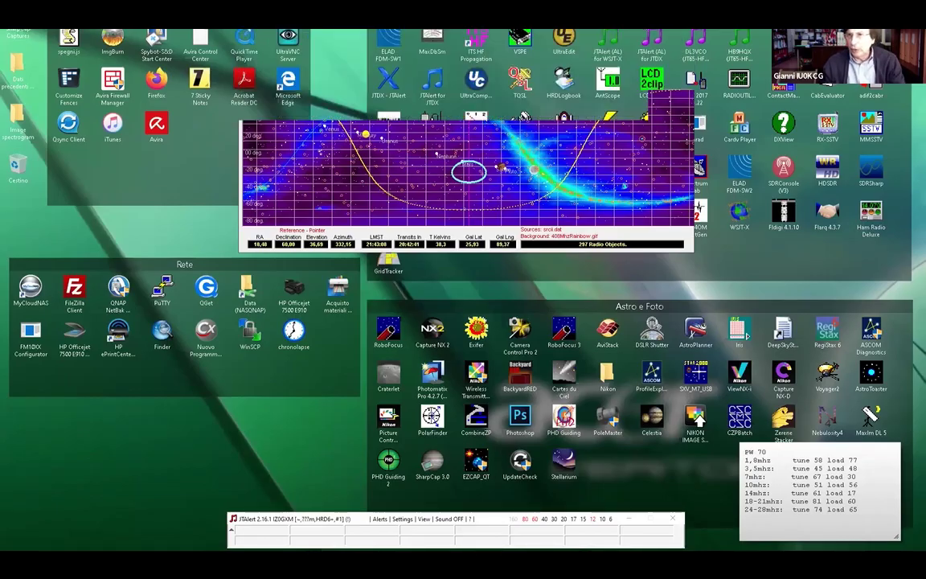